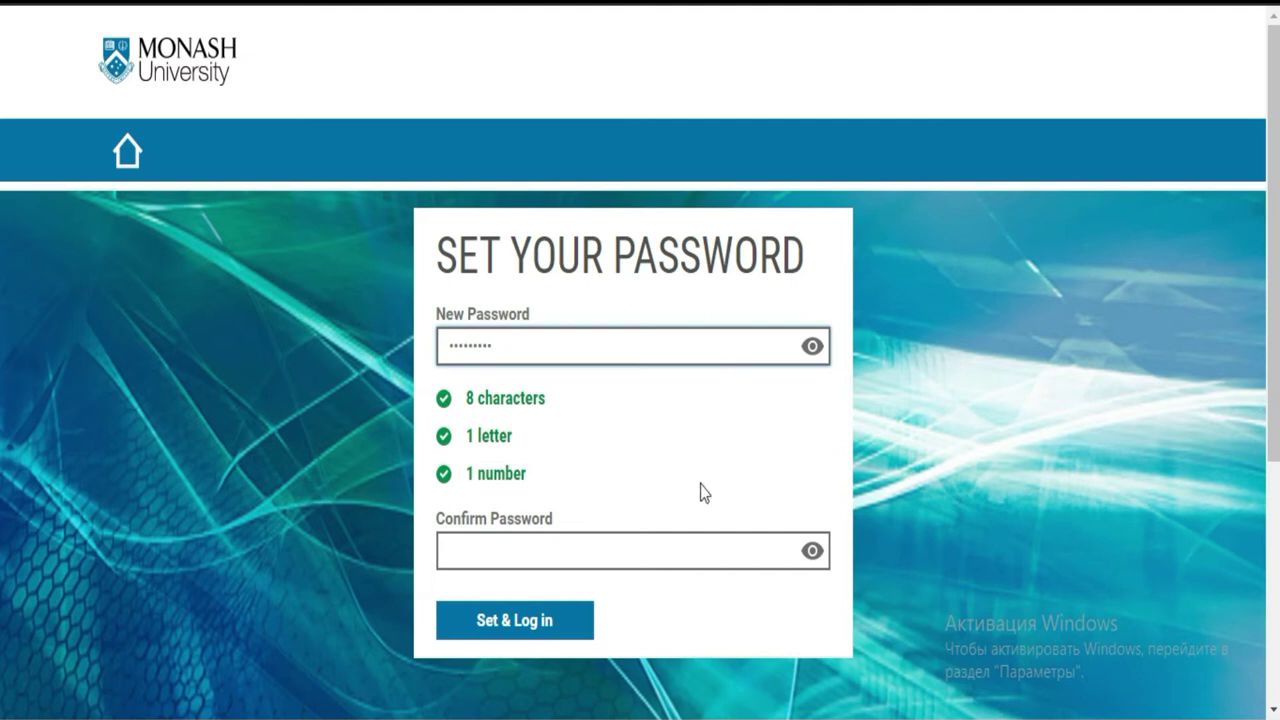
Retype the new password in the confirmation field and submit it with Set & Log in
click(703, 540)
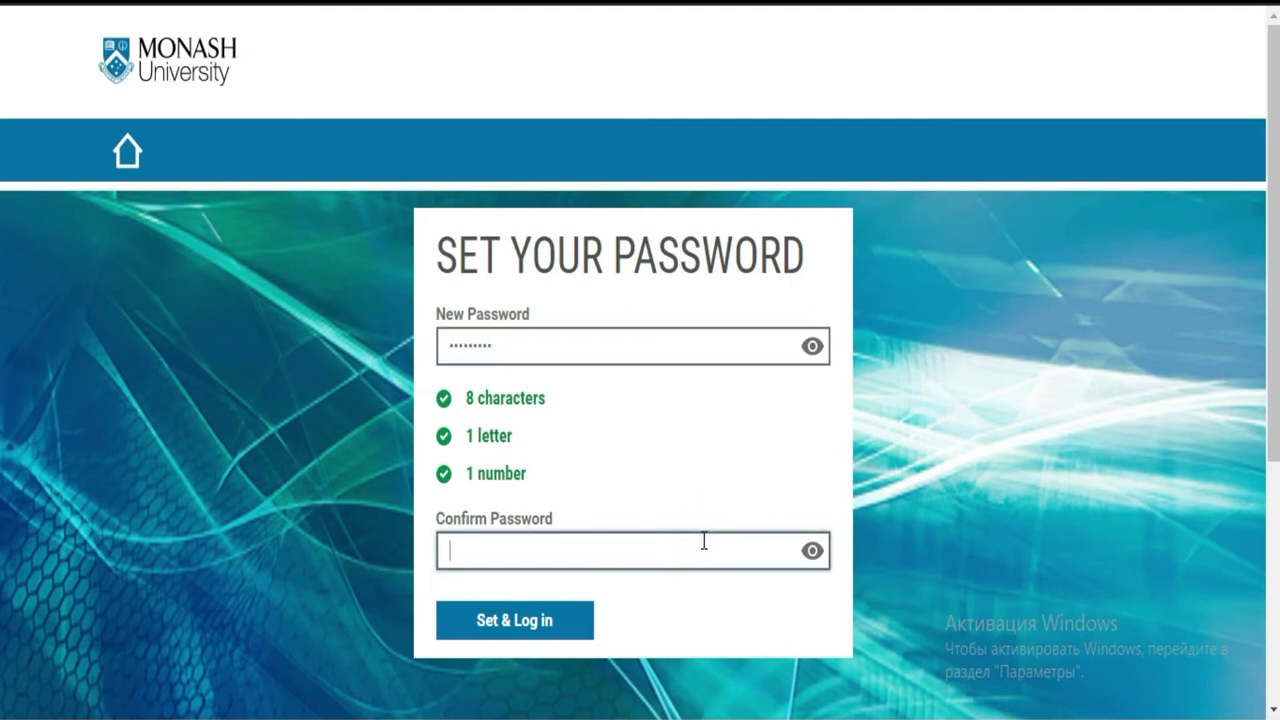
text(abcdefghi)
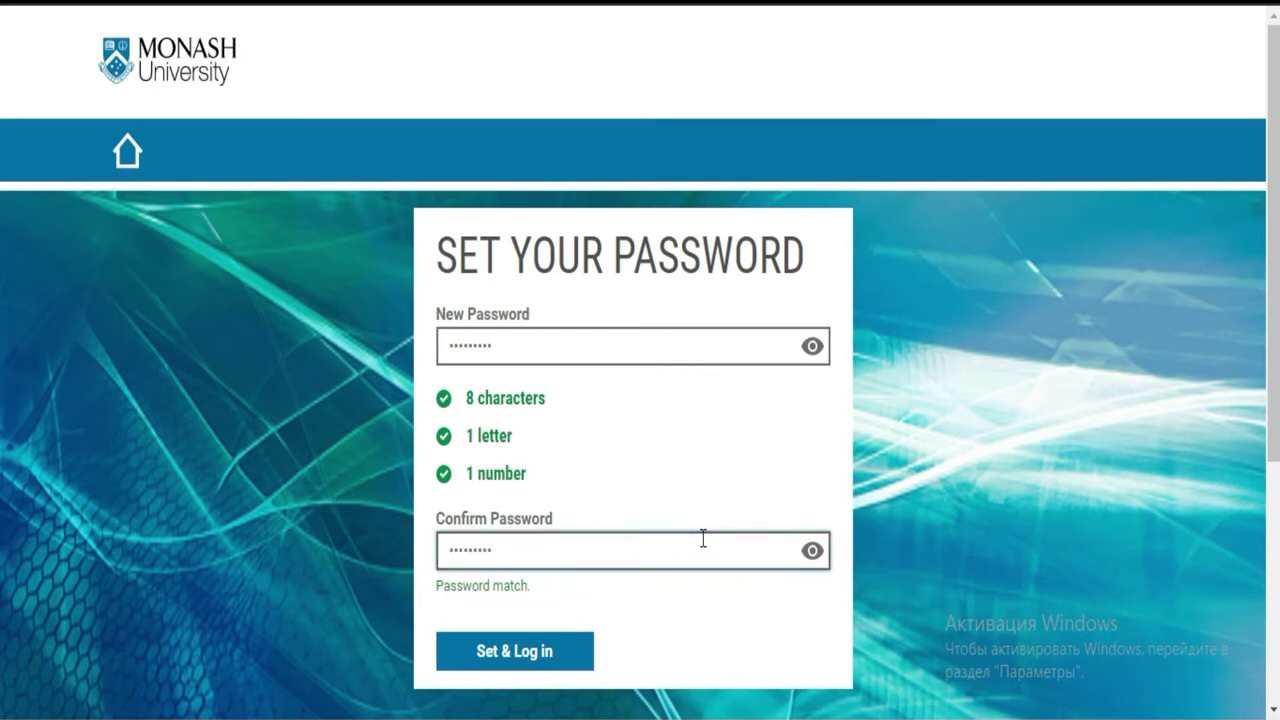
click(553, 657)
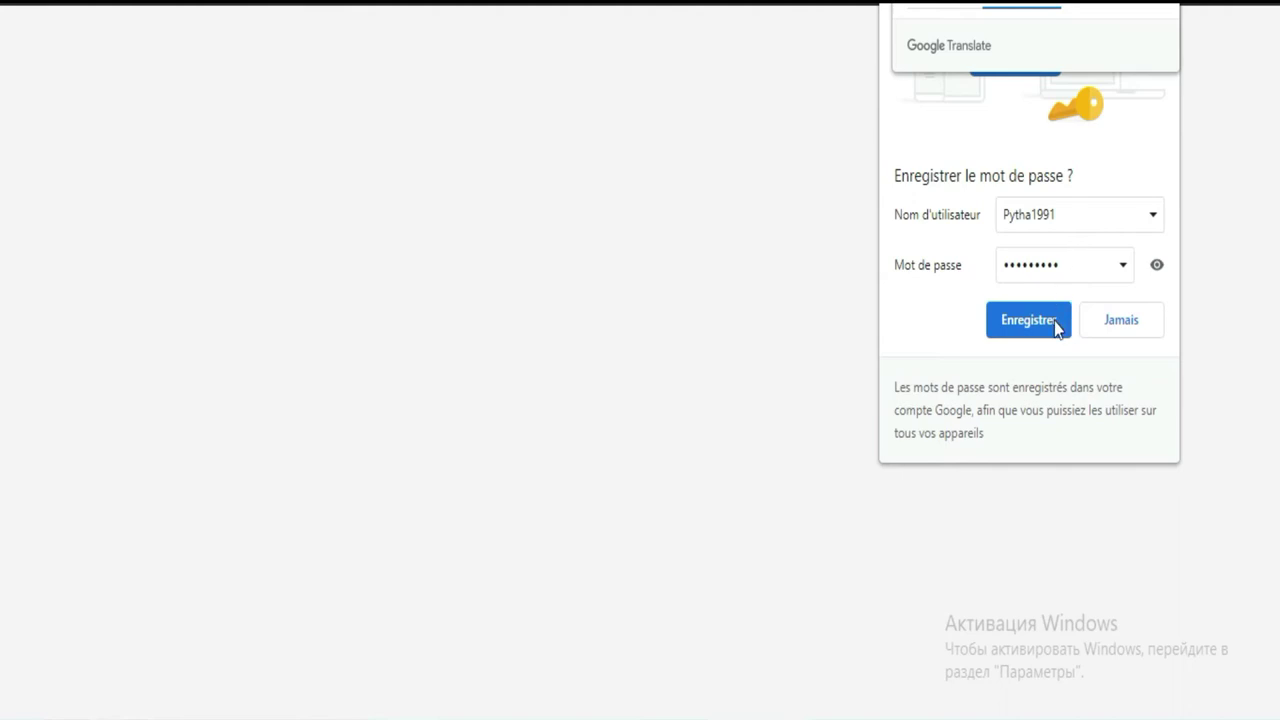
Let Chrome save the login, then set the personal details title to Mr
click(1052, 330)
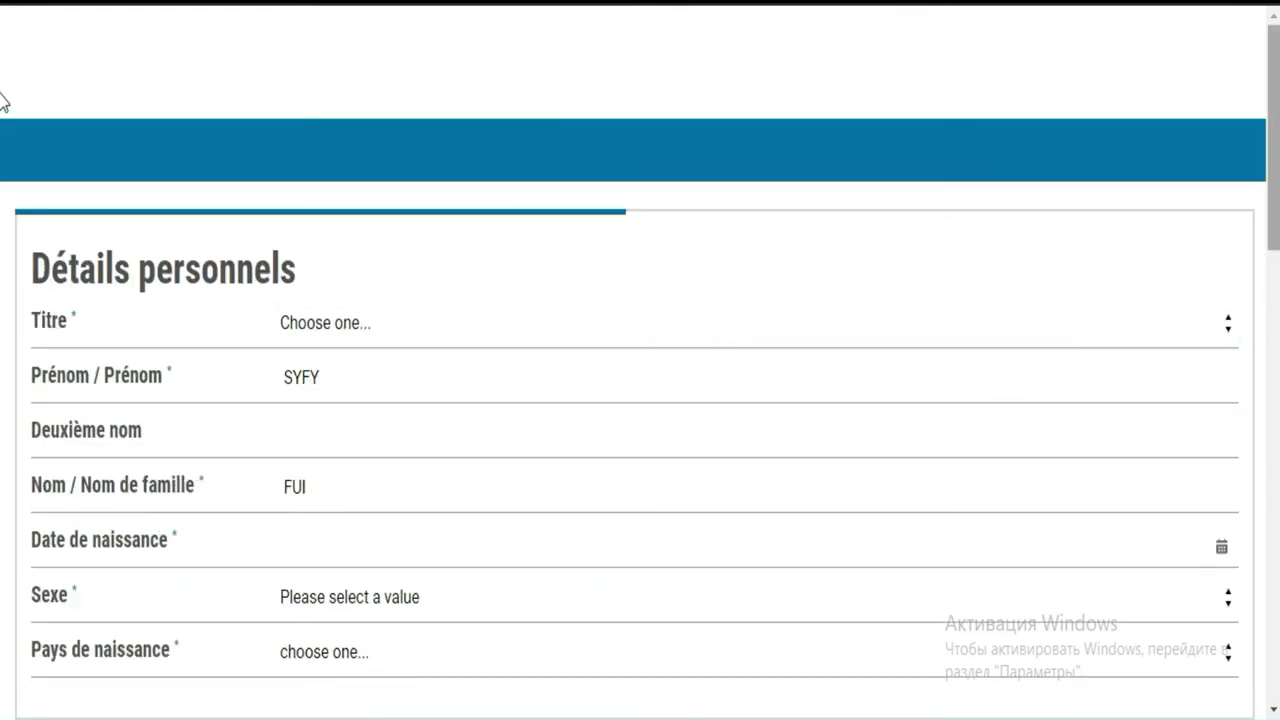
scroll(2, 100, down, 1)
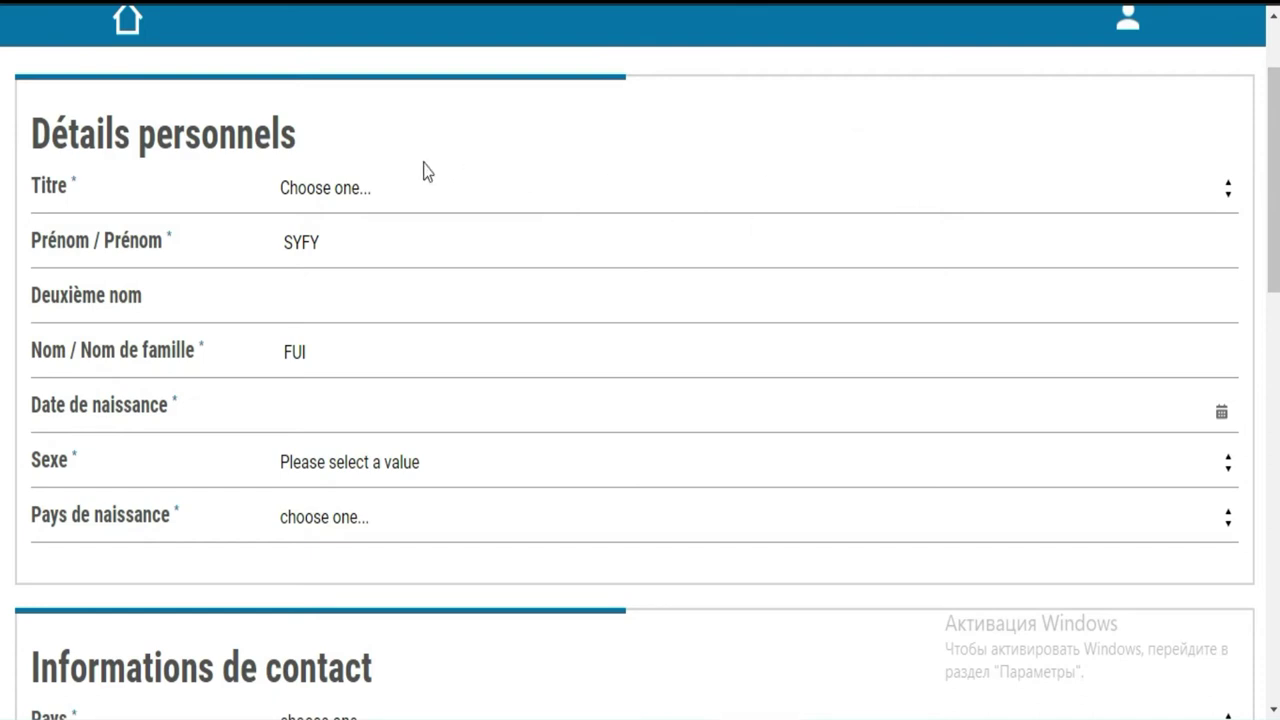
click(521, 200)
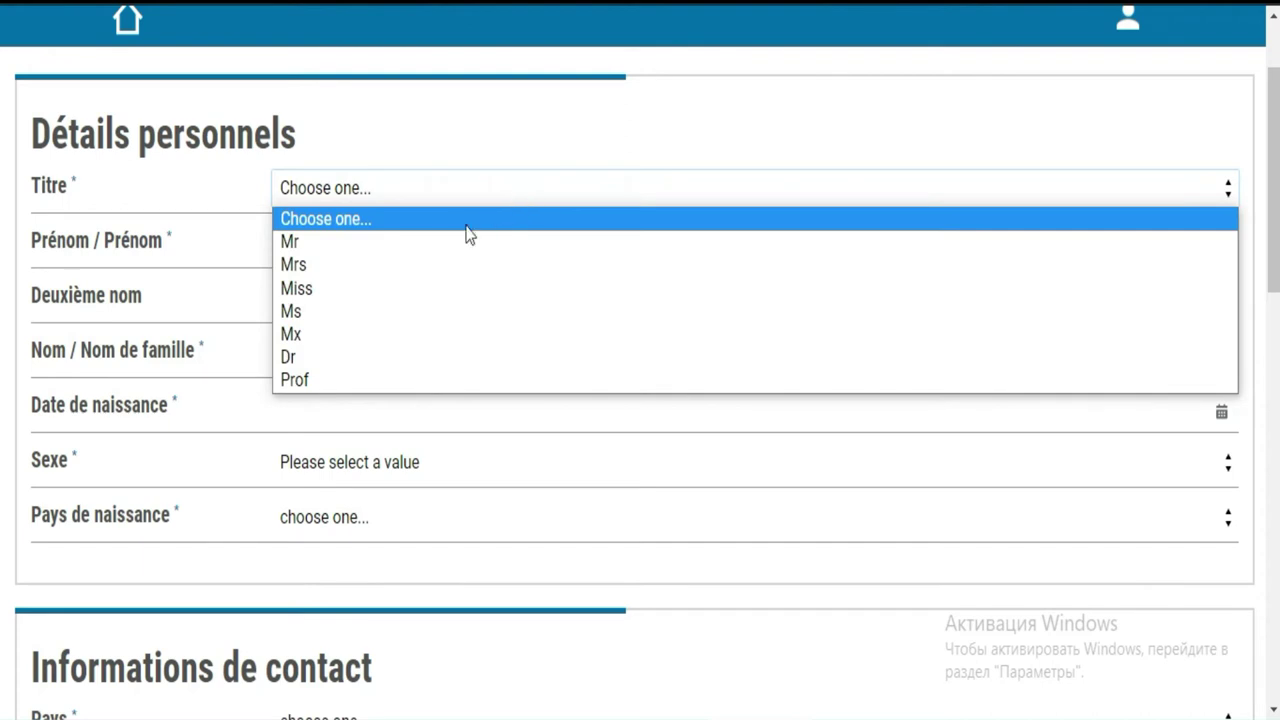
click(455, 243)
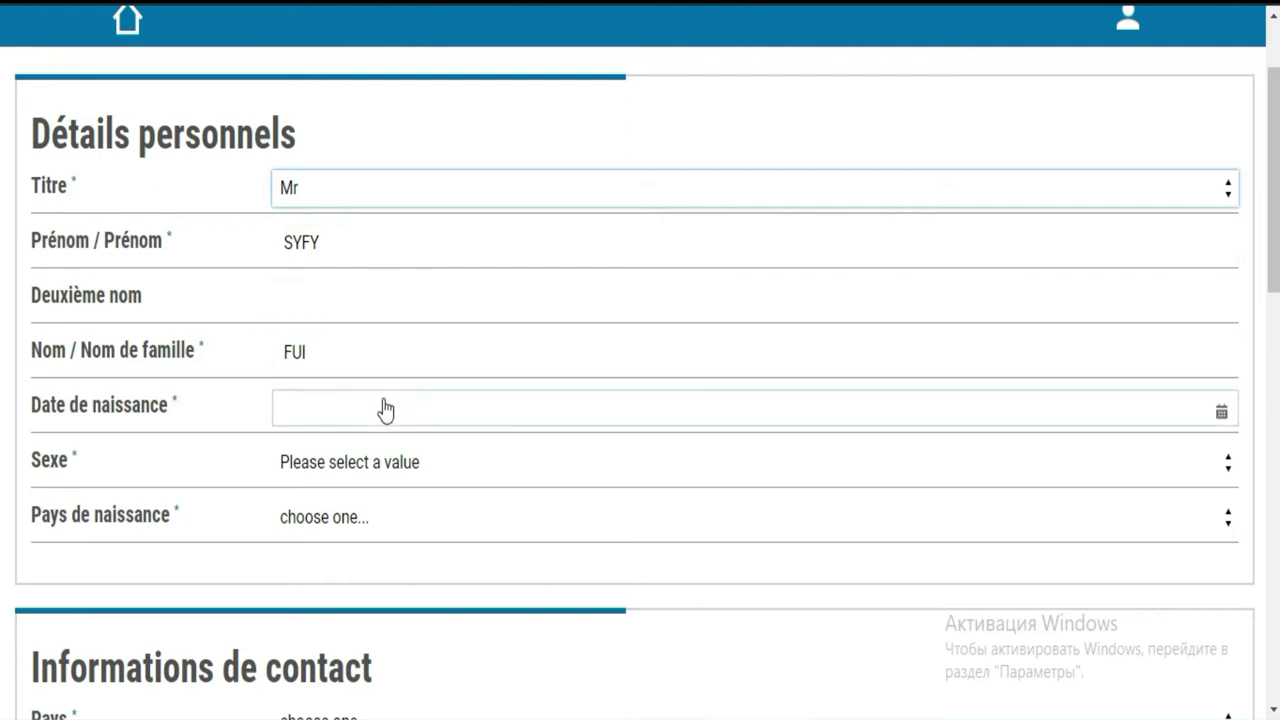
Set the date of birth to 30/03/2001, correcting the year to 2001
click(383, 414)
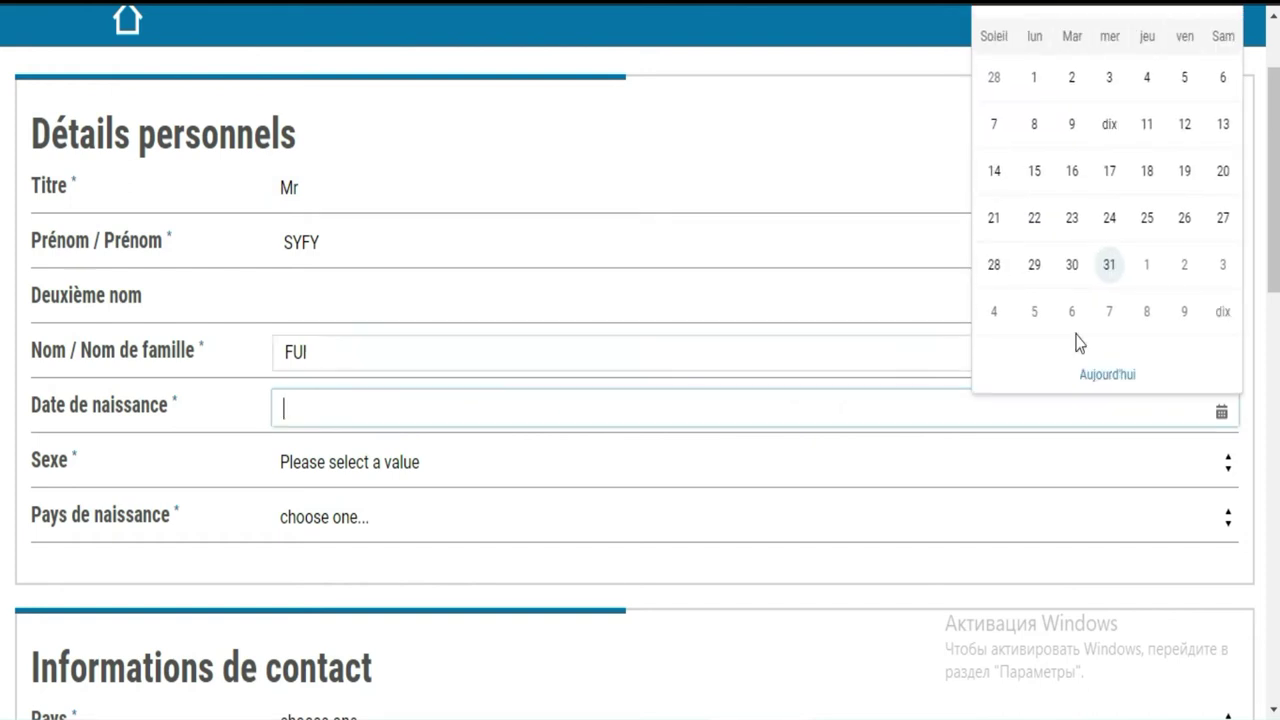
click(1072, 265)
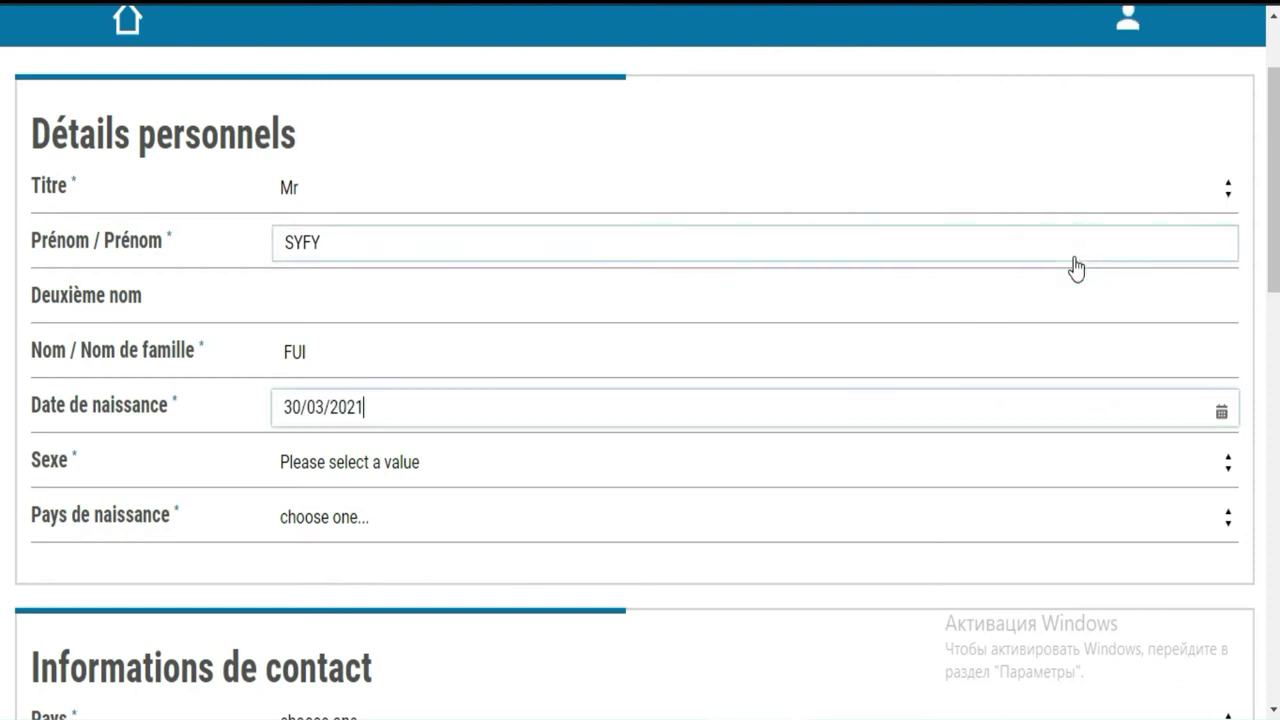
click(638, 400)
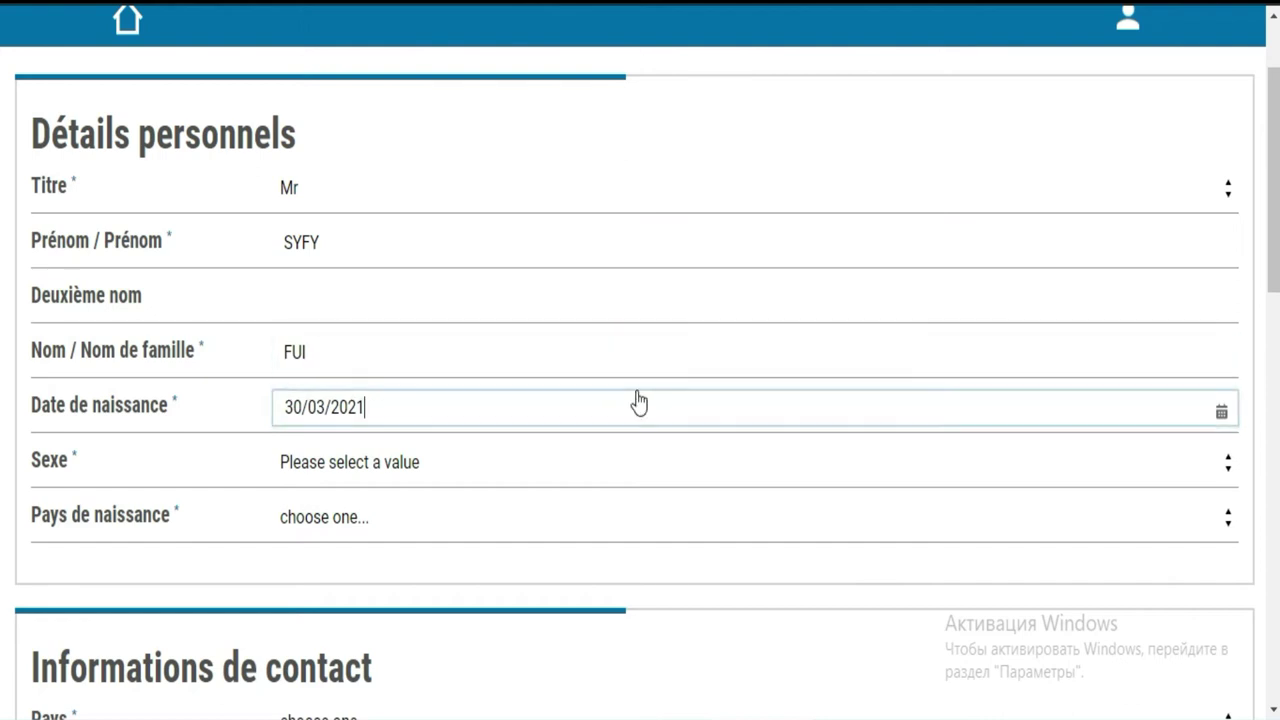
key(BackSpace)
key(BackSpace)
key(BackSpace)
text(001)
Choose Male as the sex, leaving the country of birth unselected
click(1148, 467)
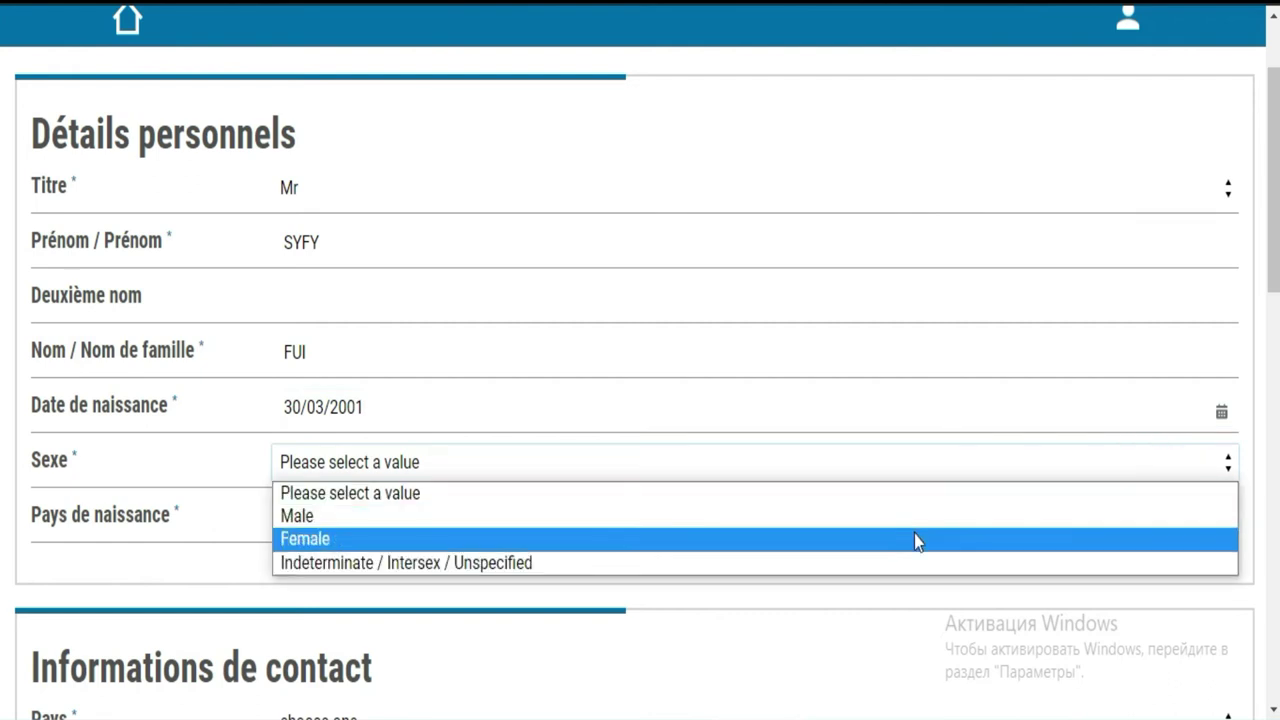
click(911, 524)
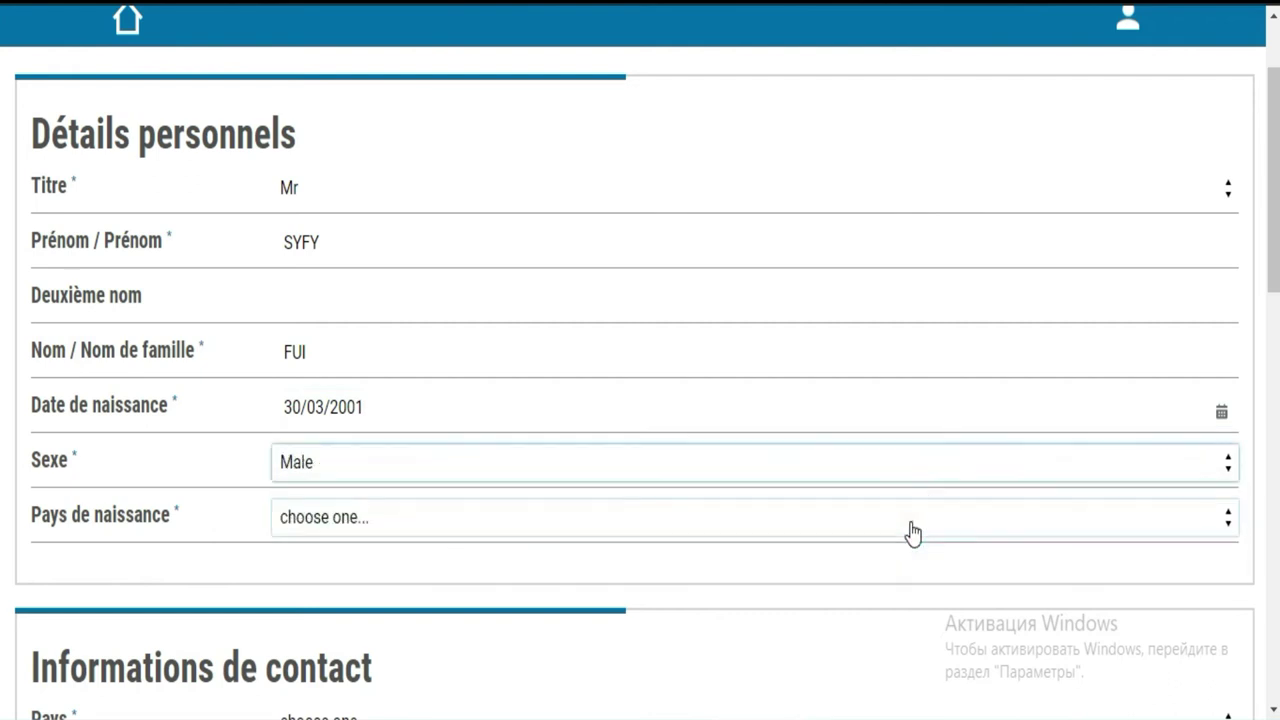
click(489, 532)
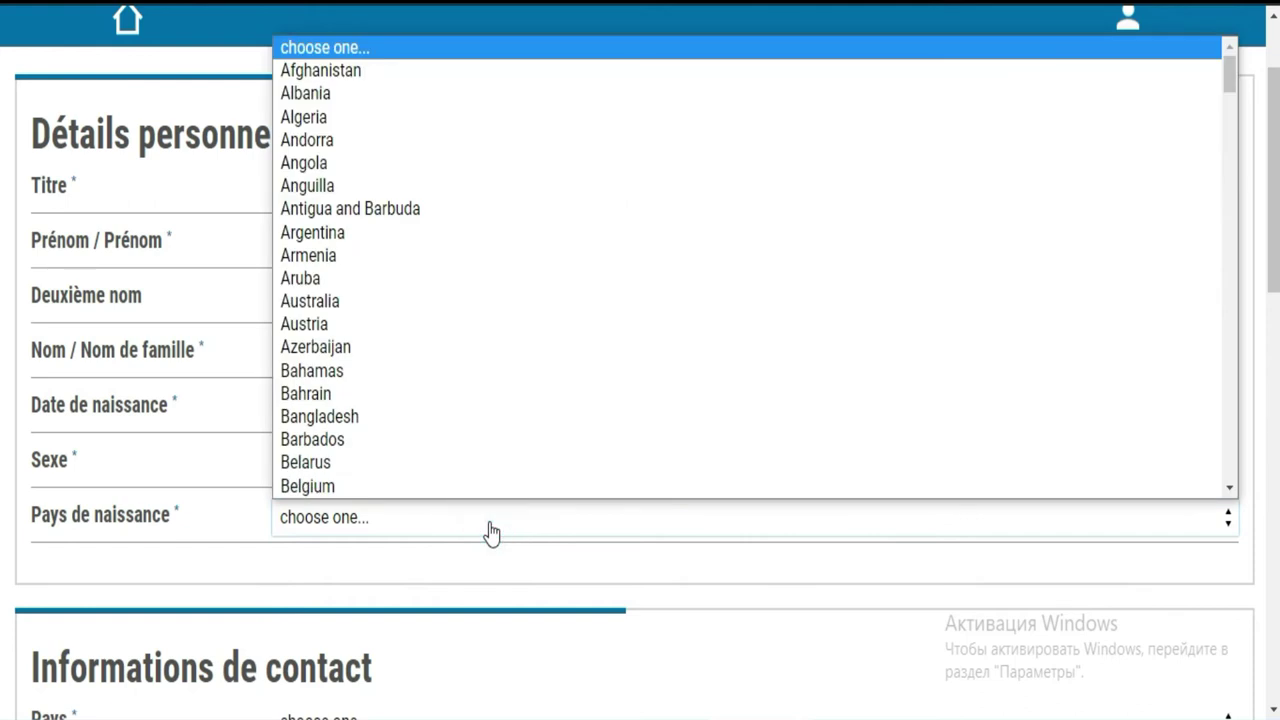
click(431, 527)
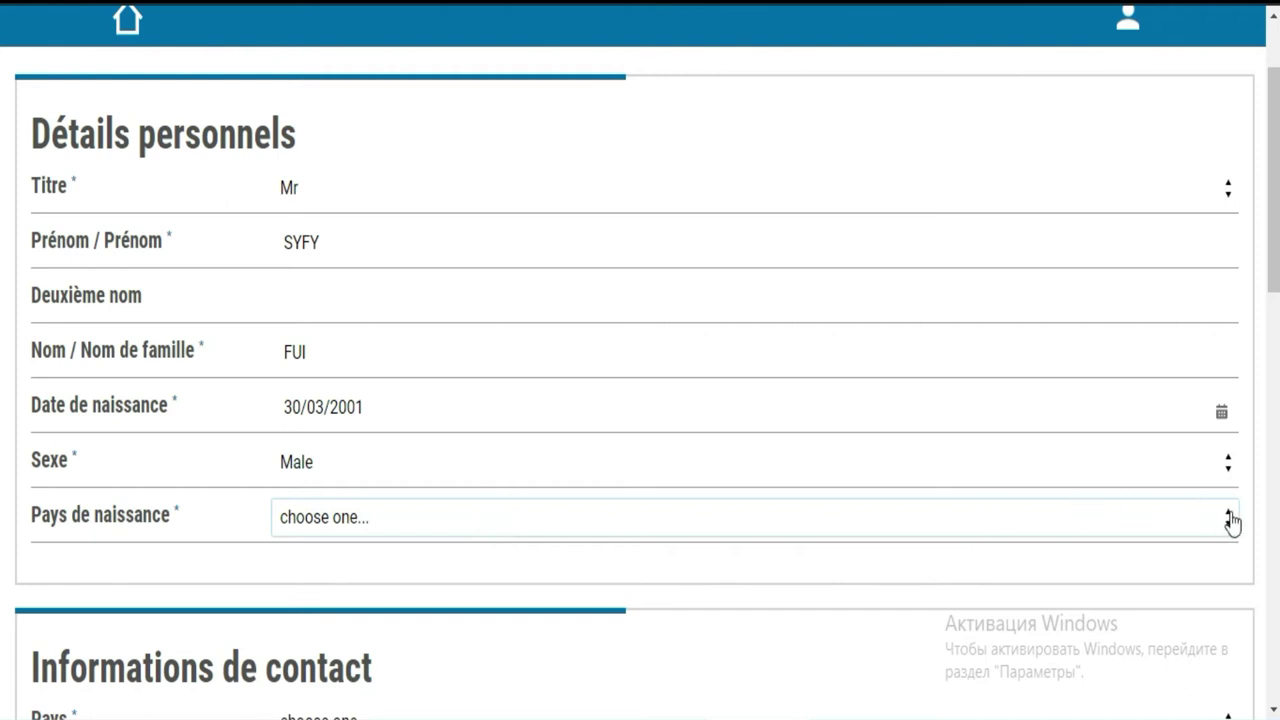
scroll(1269, 316, down, 1)
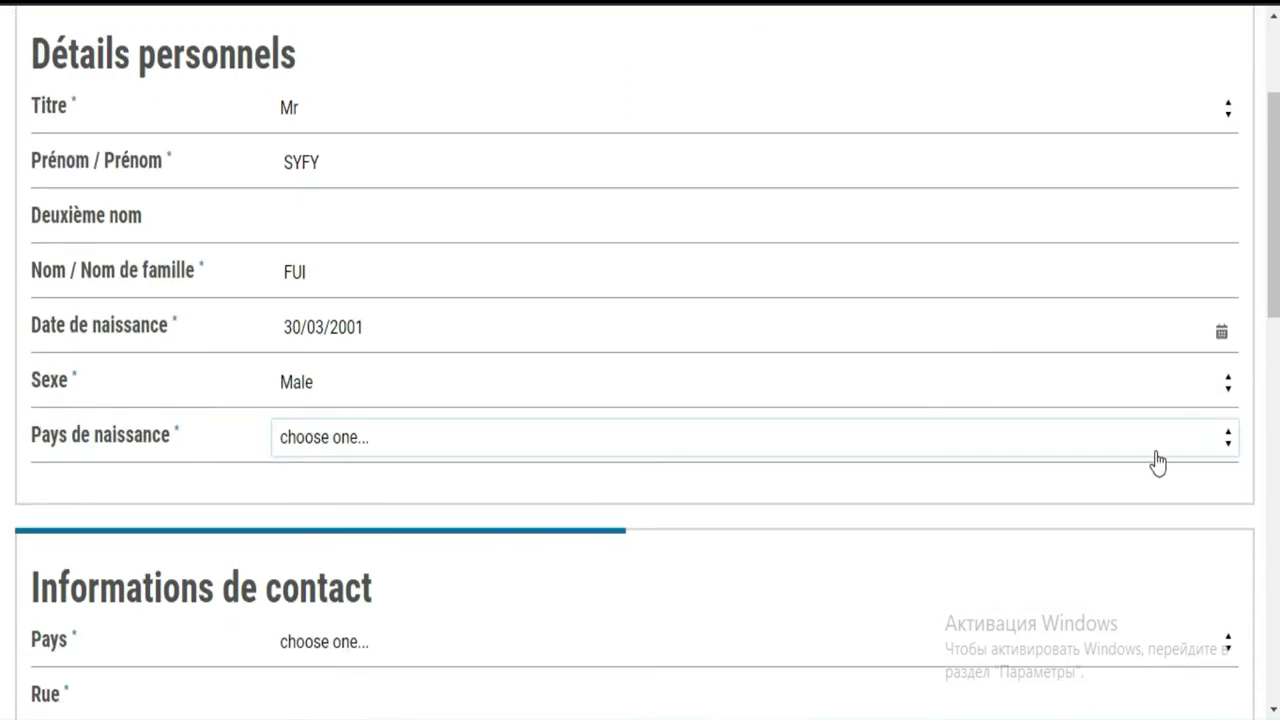
Open the birth country list and jump to Cambodia by its initial
click(977, 443)
click(977, 443)
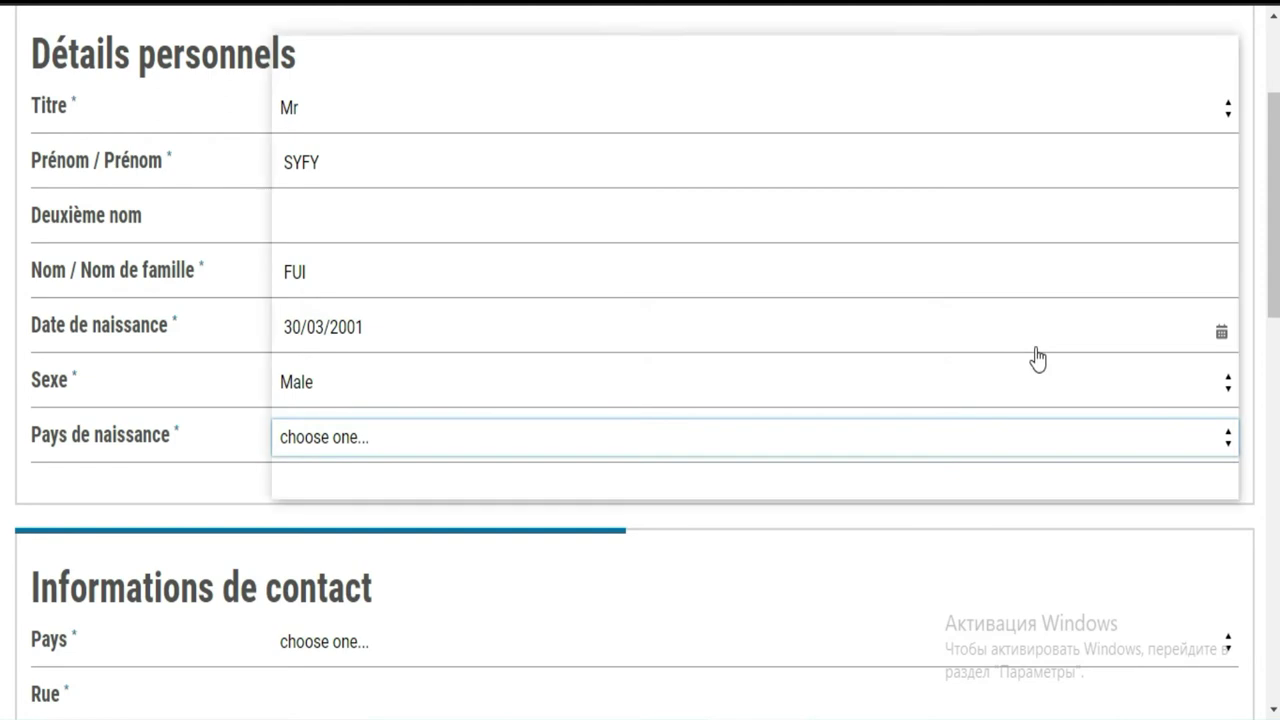
click(832, 459)
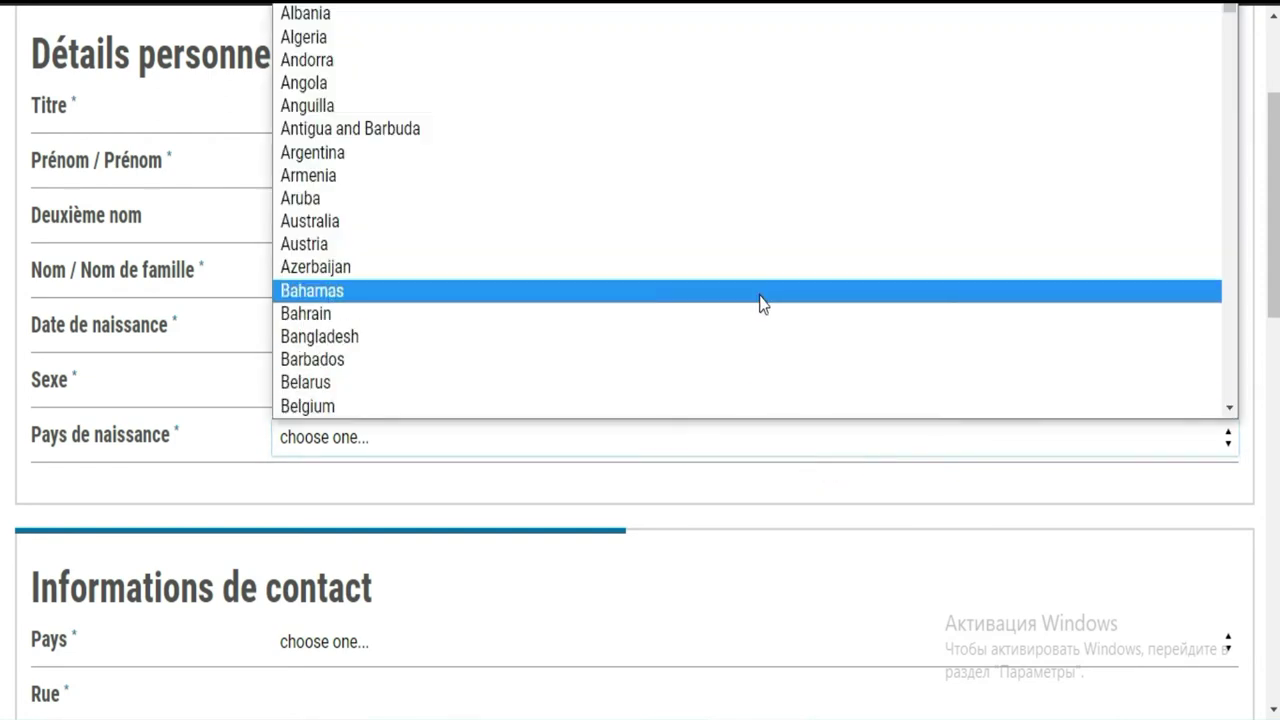
key(c)
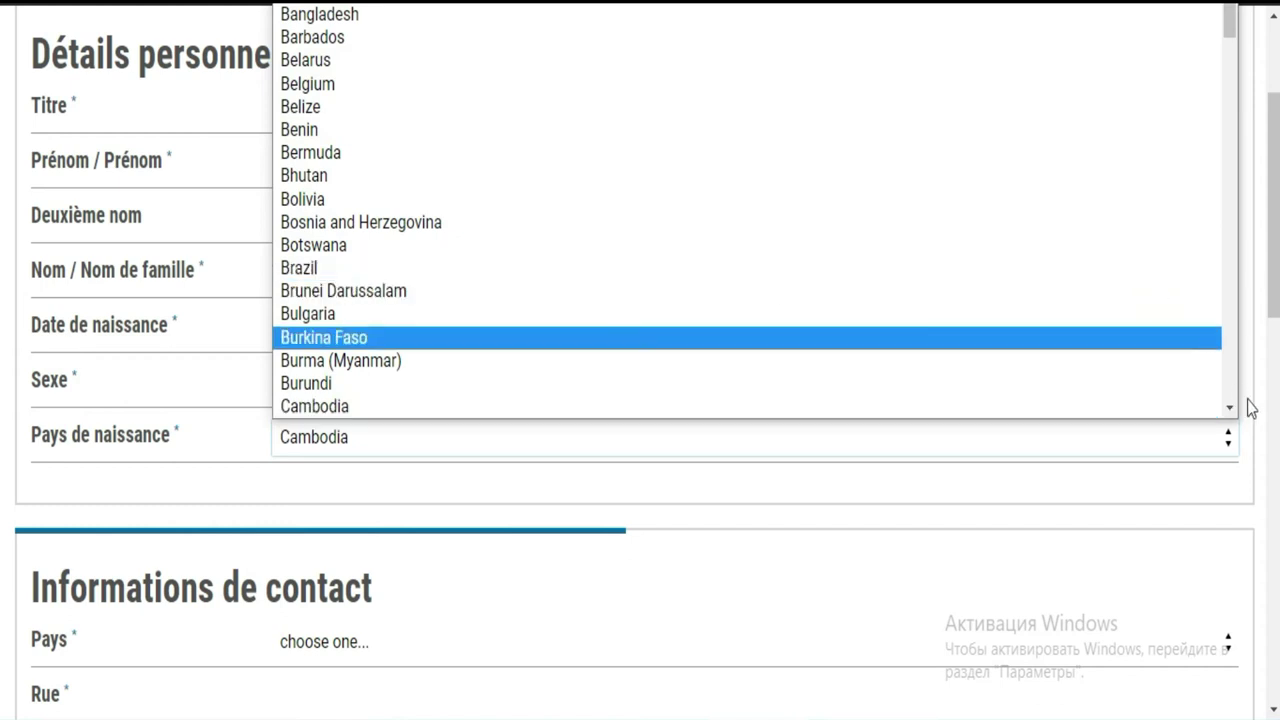
click(1230, 409)
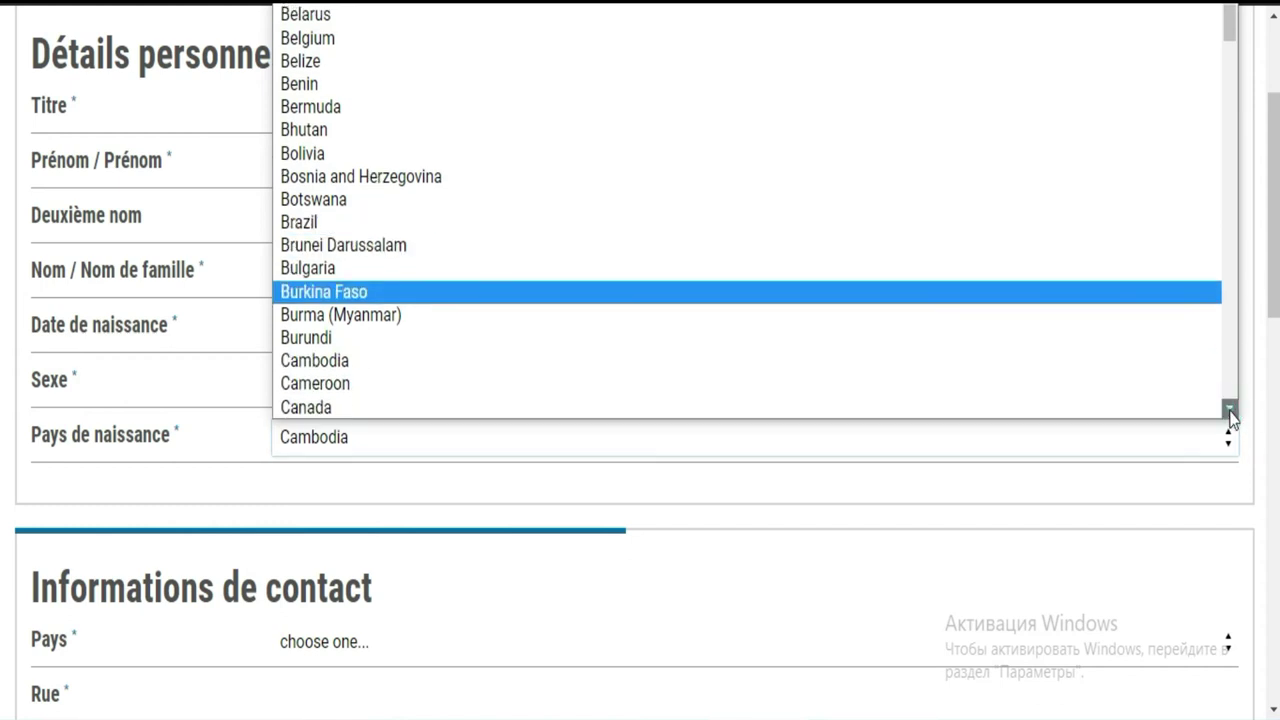
click(1230, 409)
click(1230, 410)
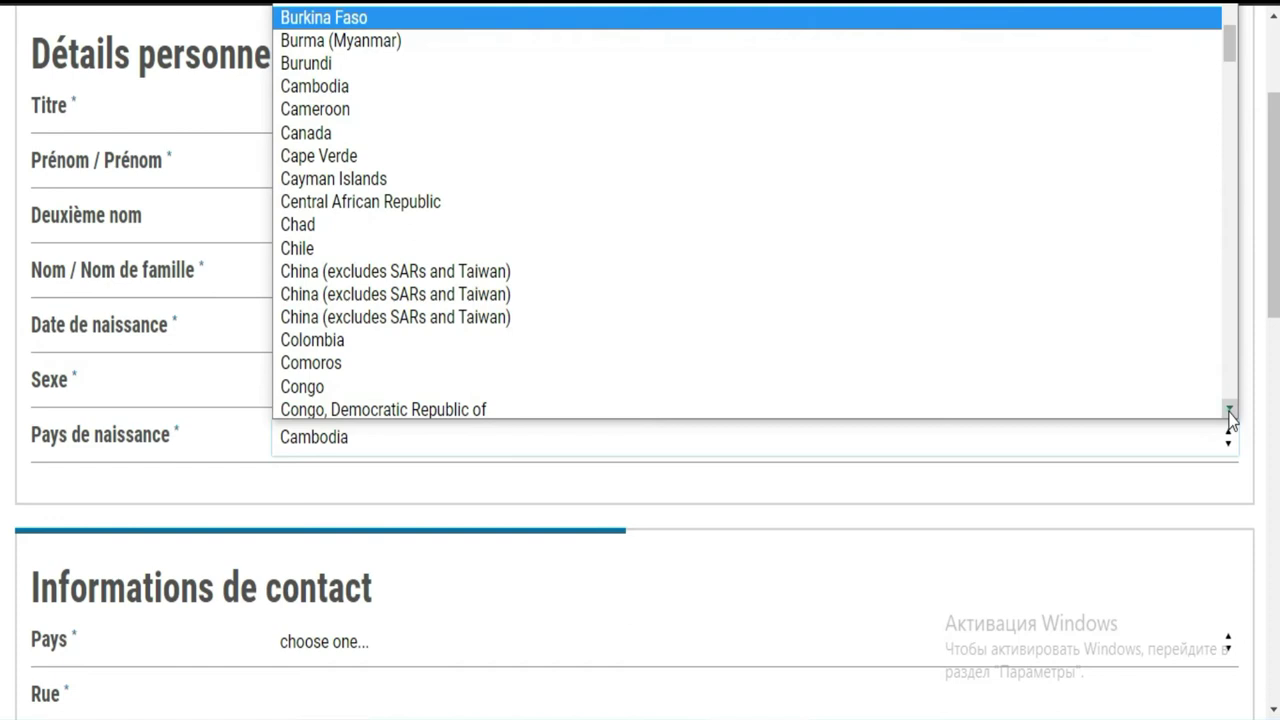
click(1230, 410)
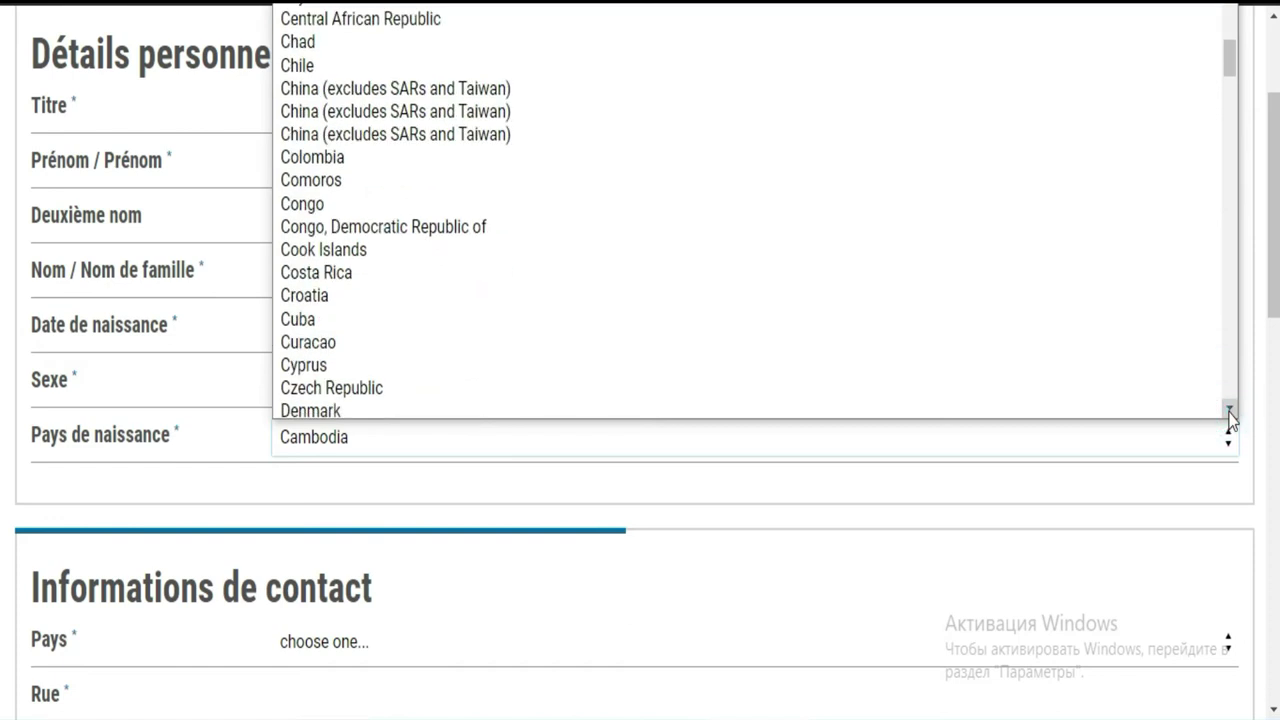
click(1230, 410)
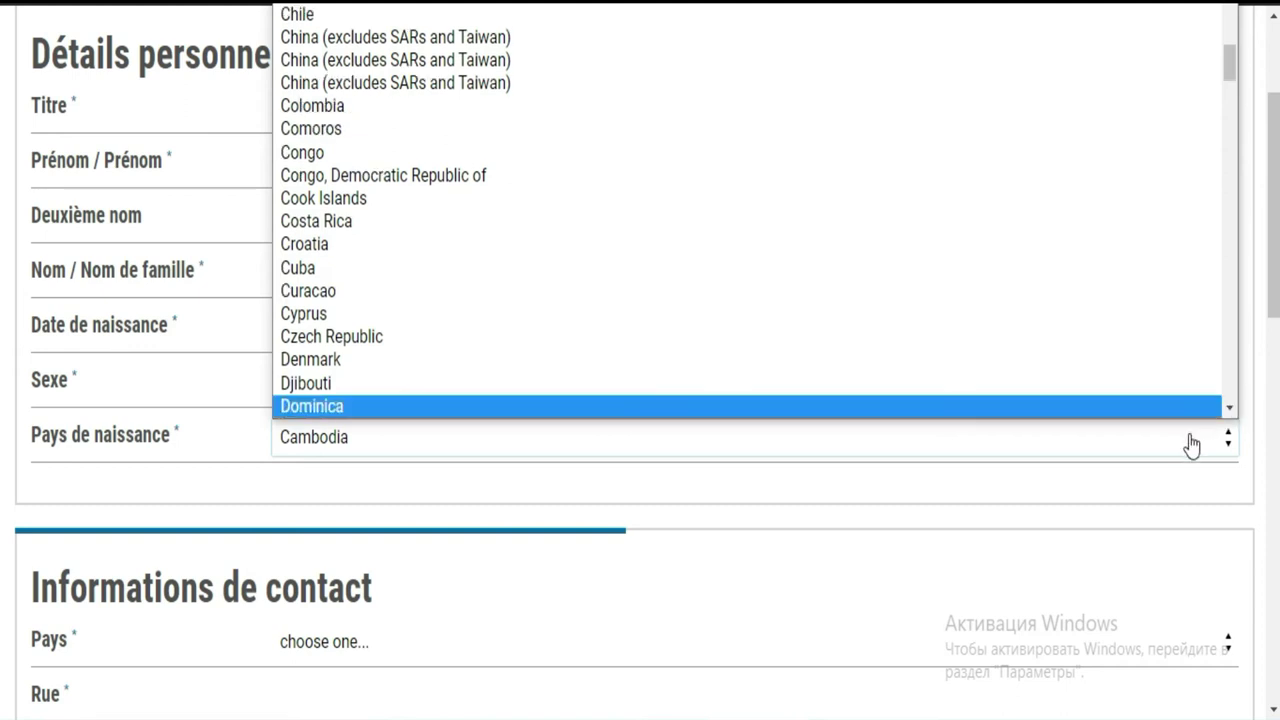
click(1192, 442)
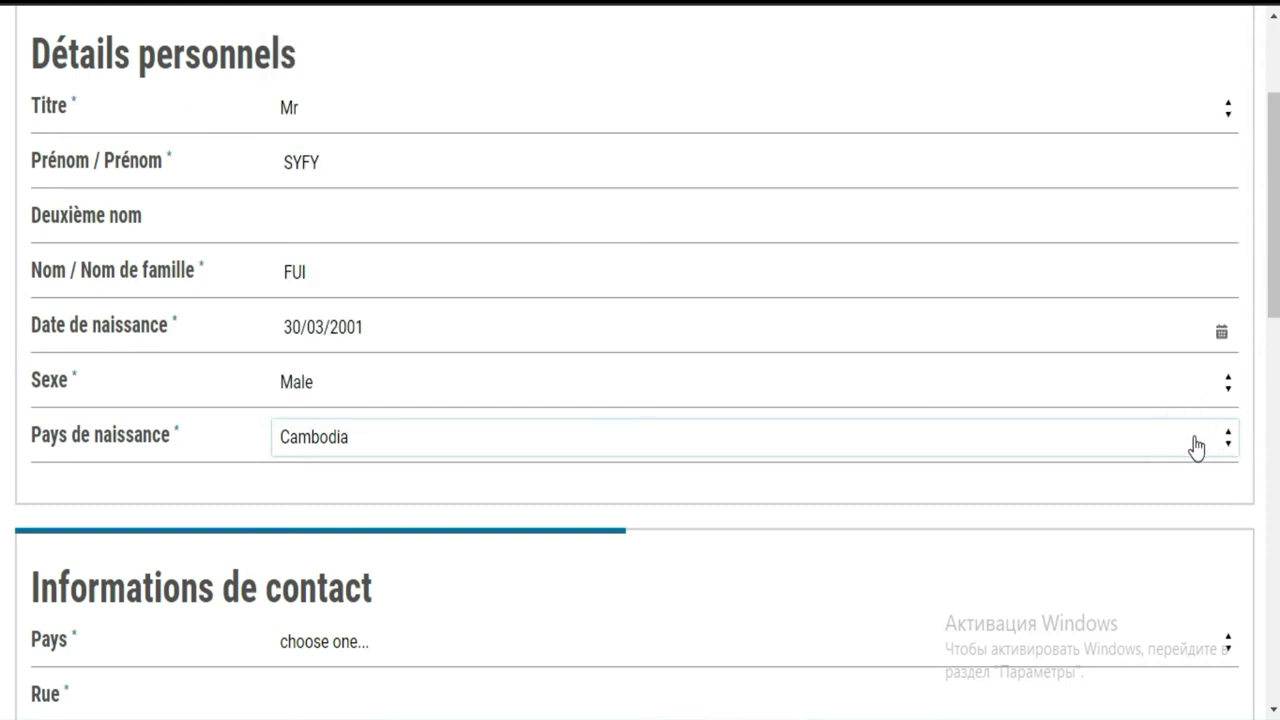
Set the country of birth to Ivory Coast (Cote D'Ivoire)
click(1195, 442)
key(i)
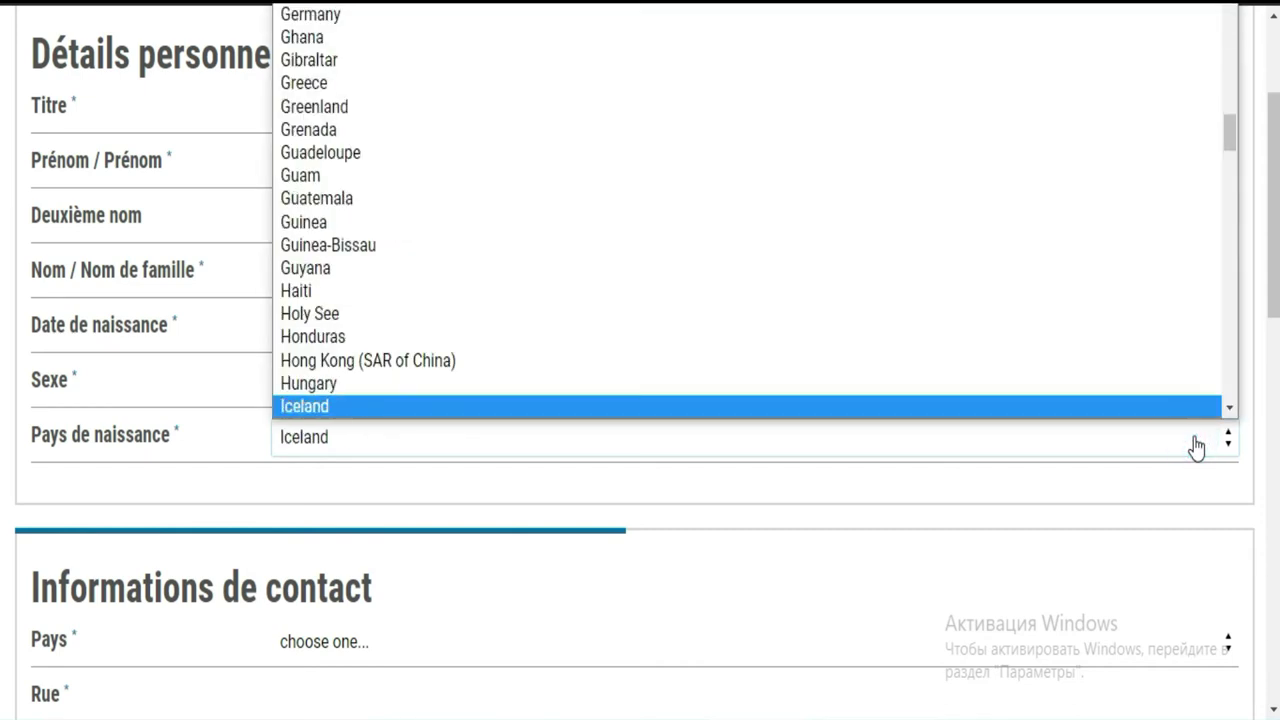
scroll(1231, 409, down, 3)
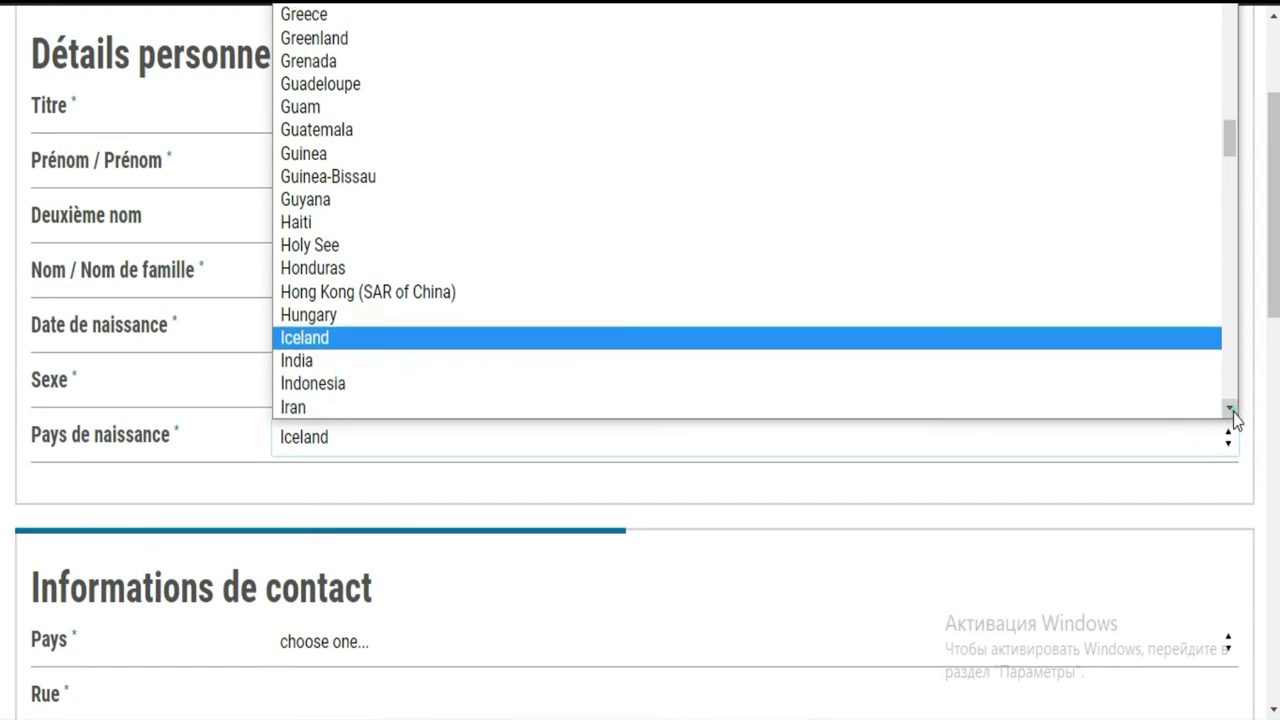
scroll(922, 358, down, 1)
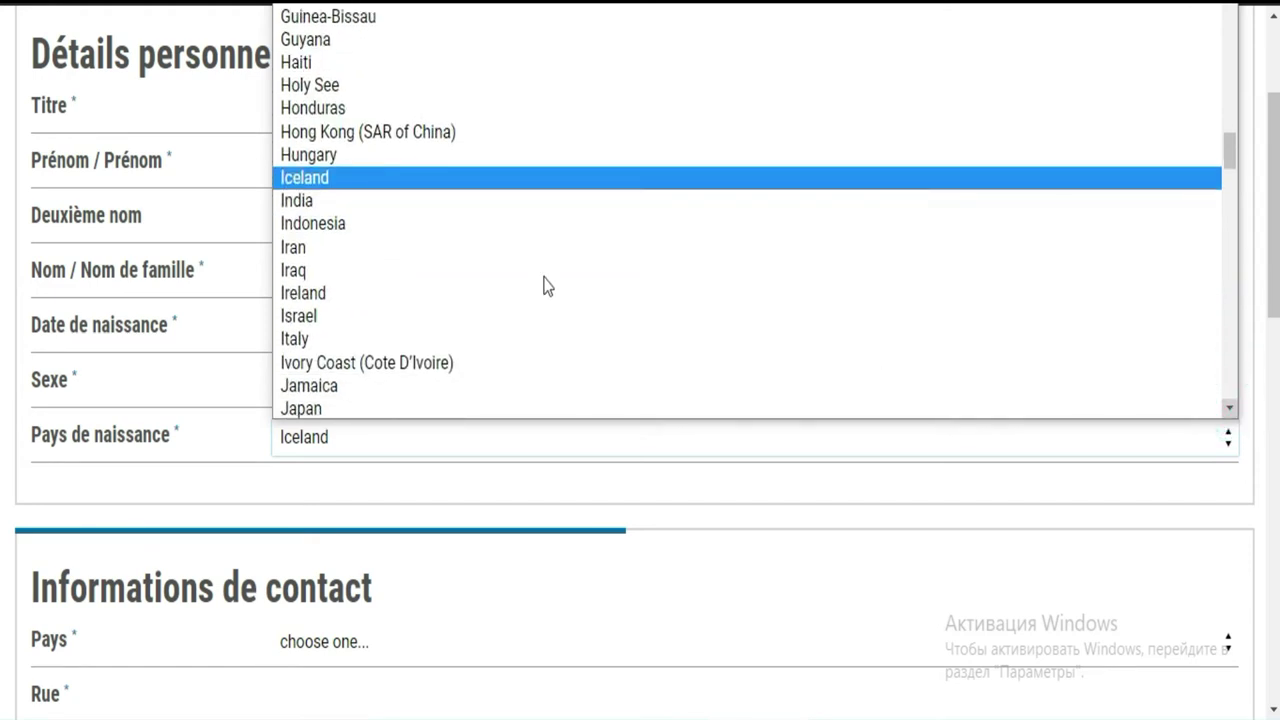
click(417, 366)
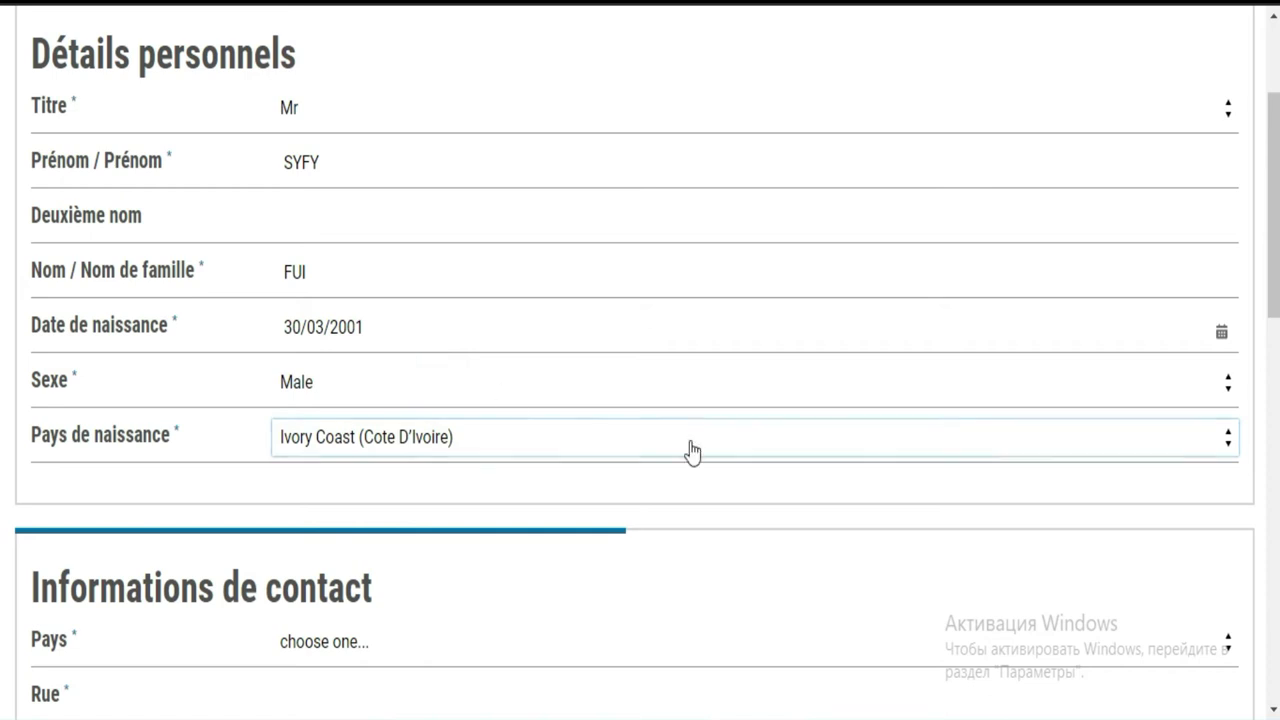
Set the contact country to Ivory Coast
scroll(3, 282, down, 4)
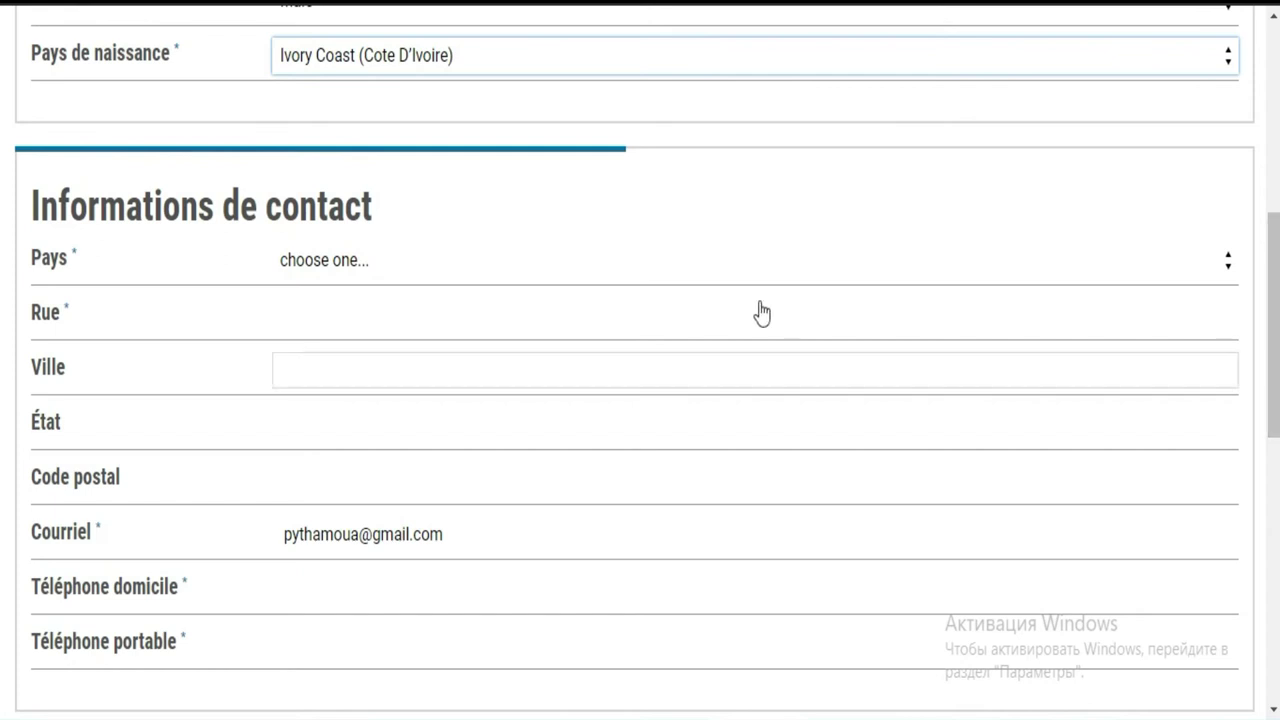
click(745, 268)
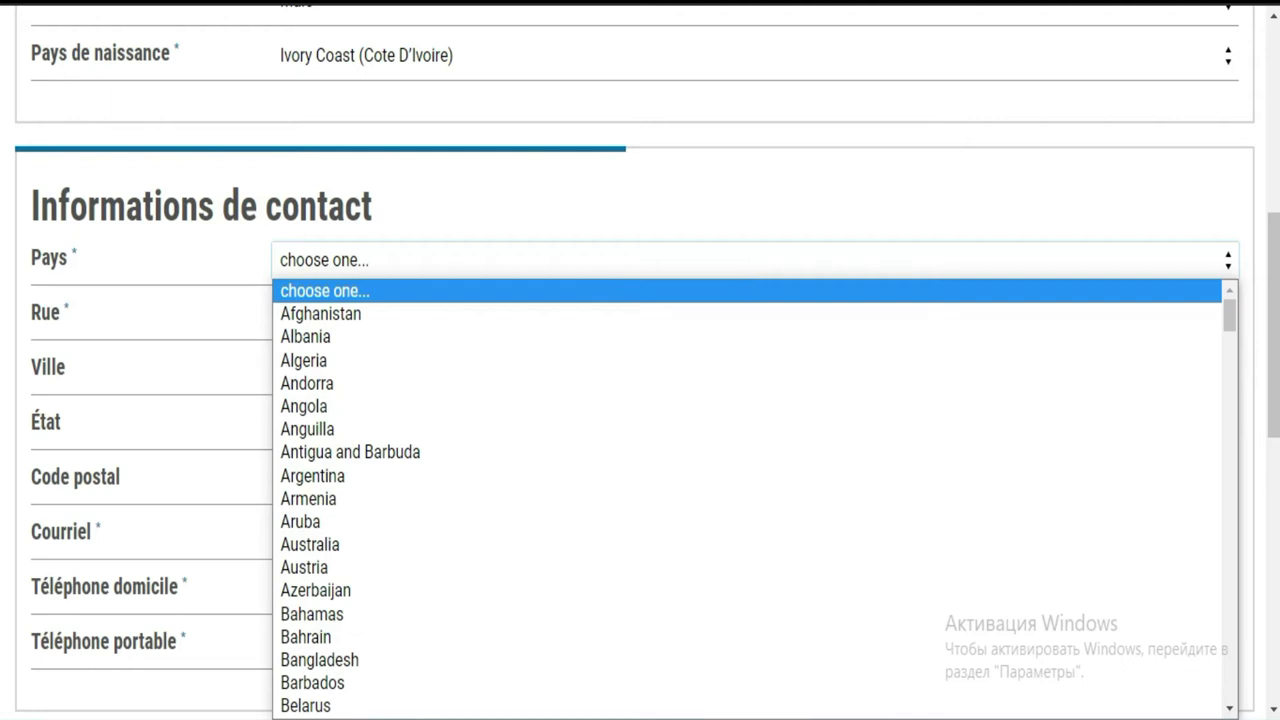
key(Escape)
click(648, 262)
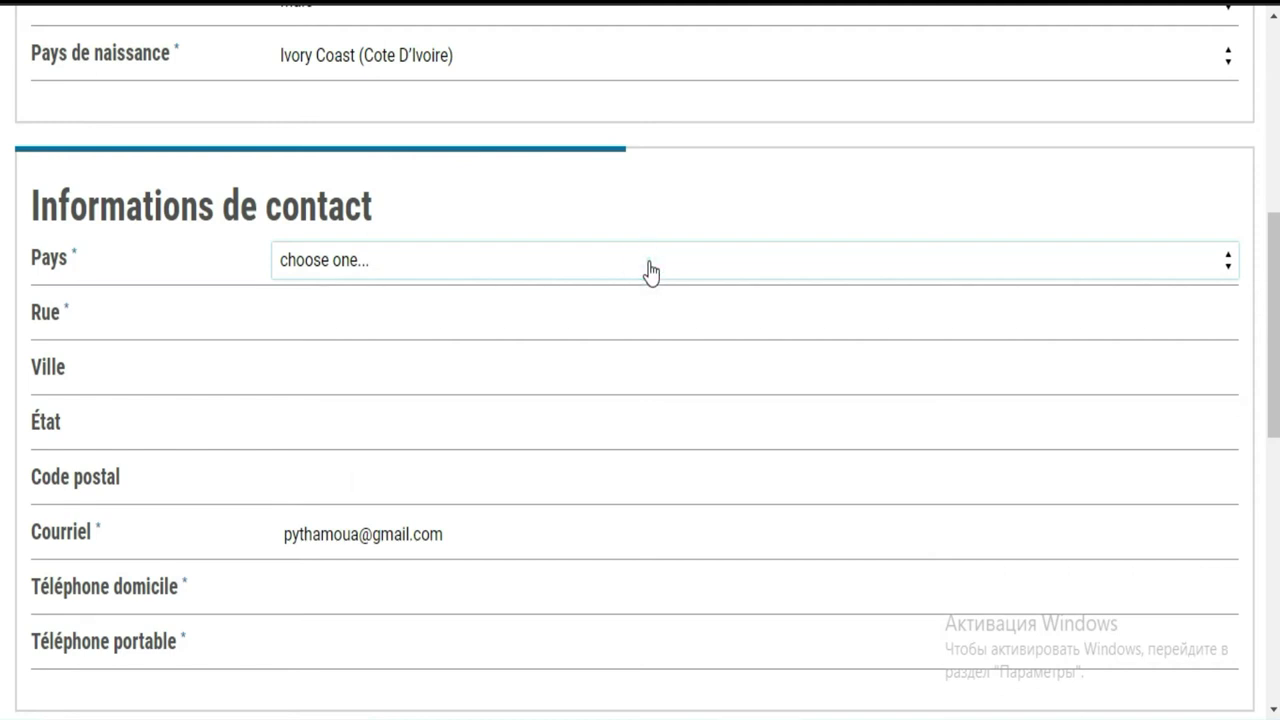
click(1042, 275)
click(1229, 260)
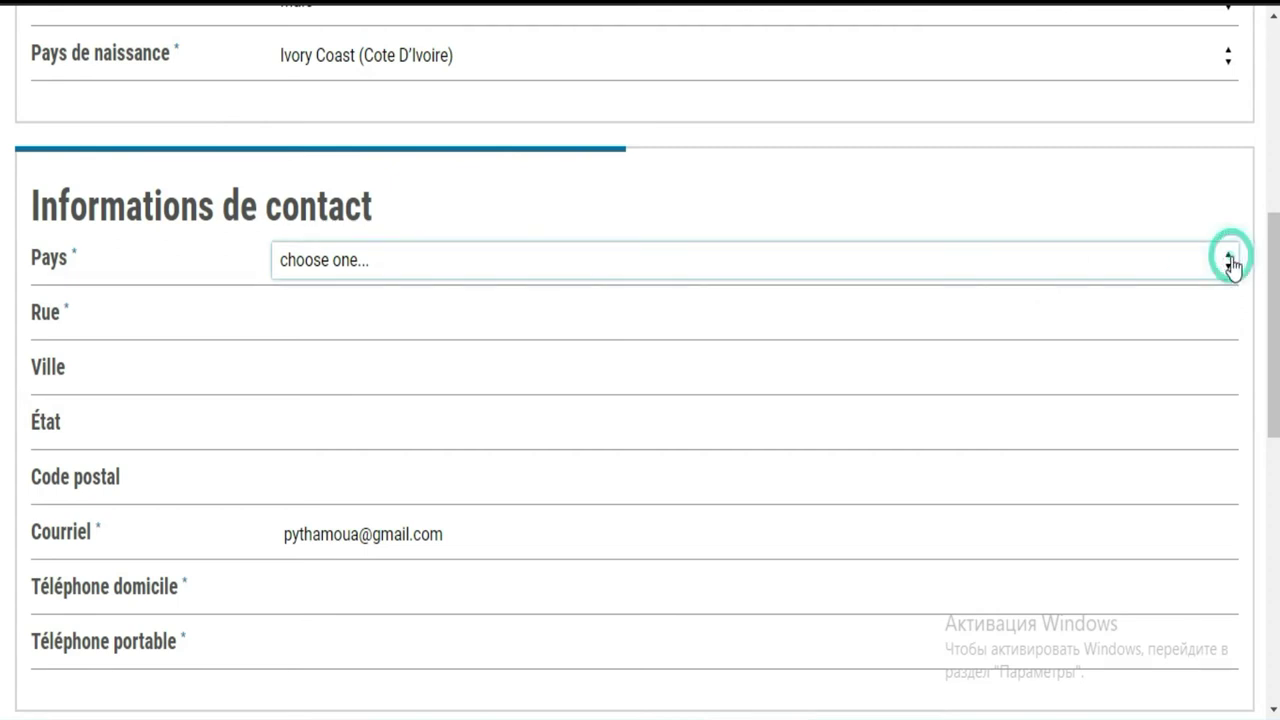
click(1061, 338)
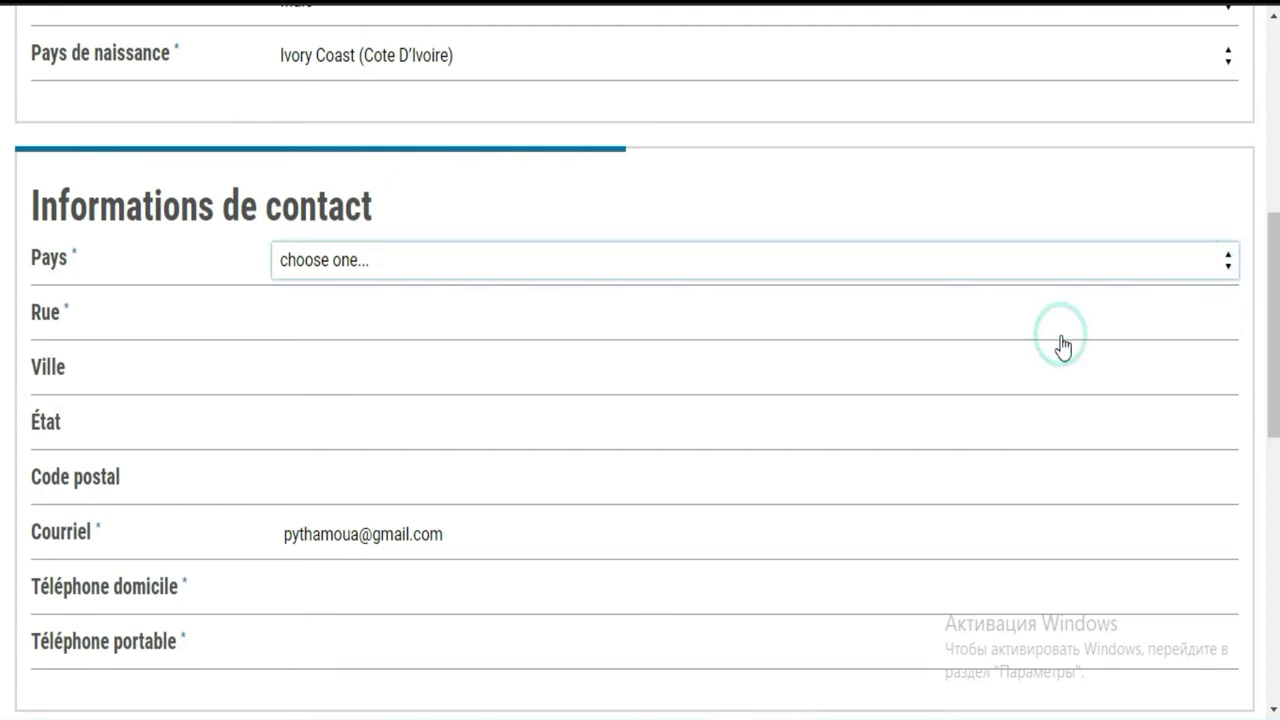
click(285, 318)
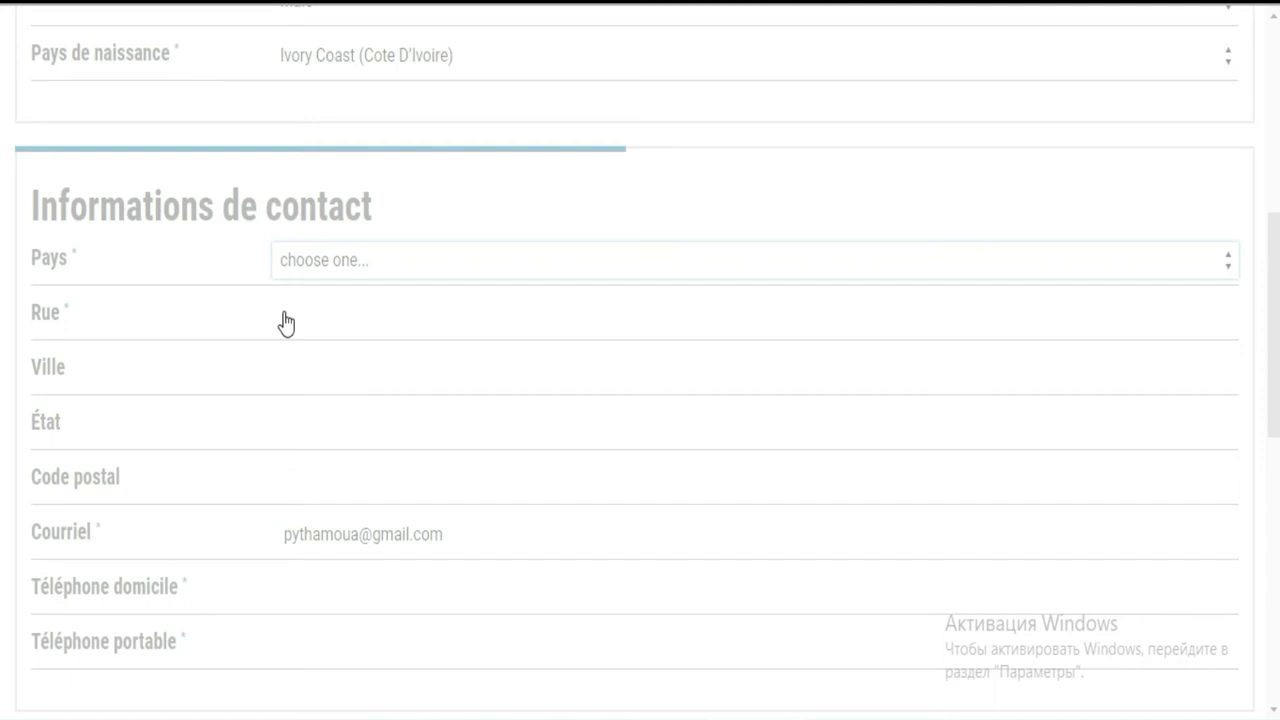
click(285, 320)
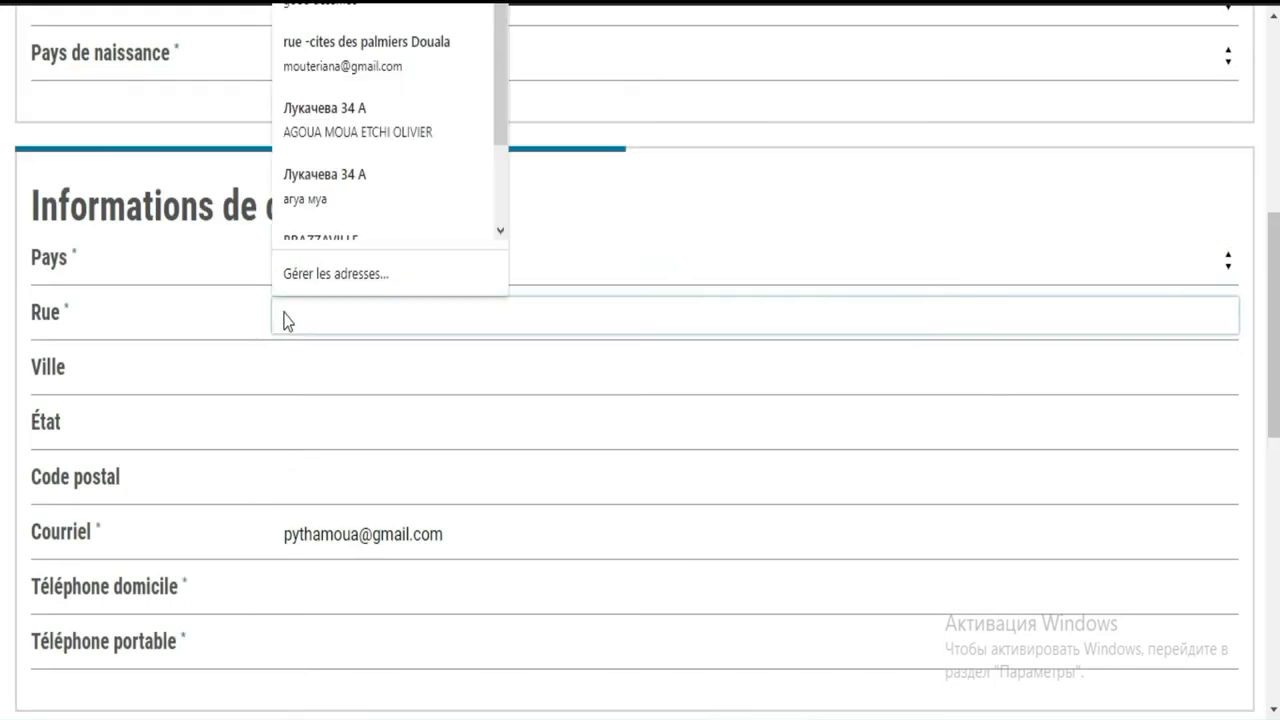
click(574, 262)
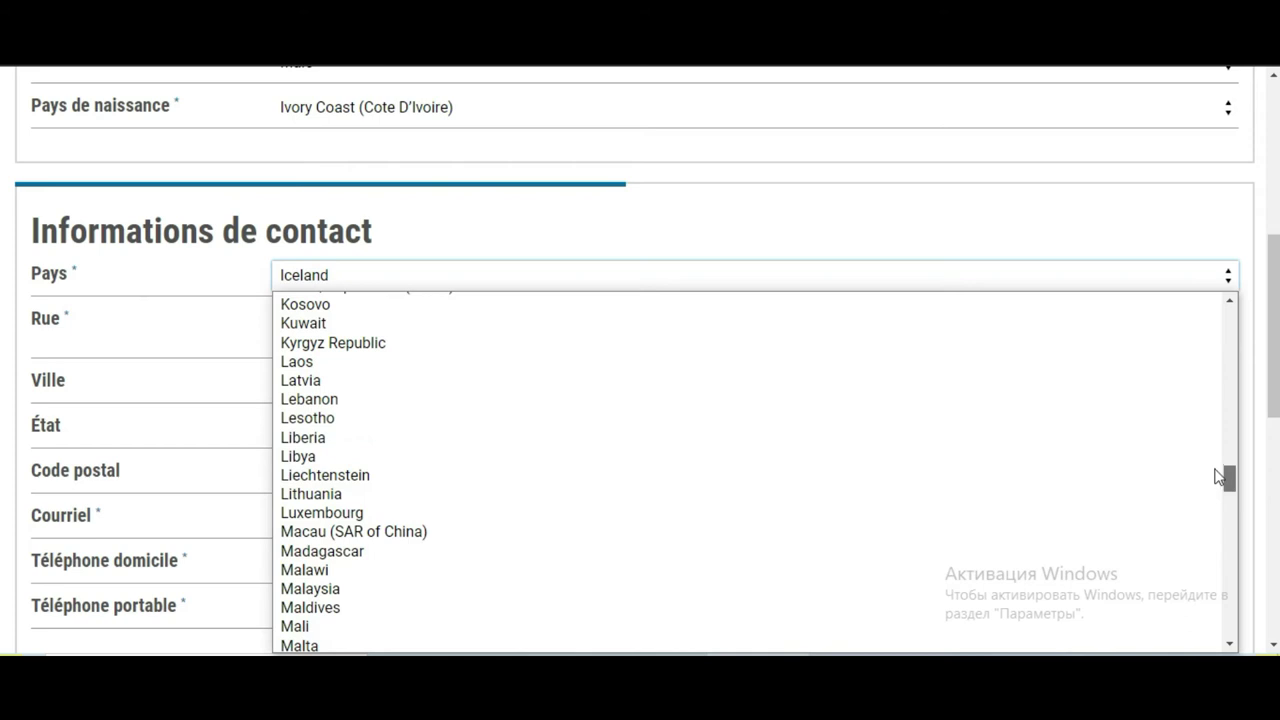
scroll(1223, 472, up, 1)
click(1217, 448)
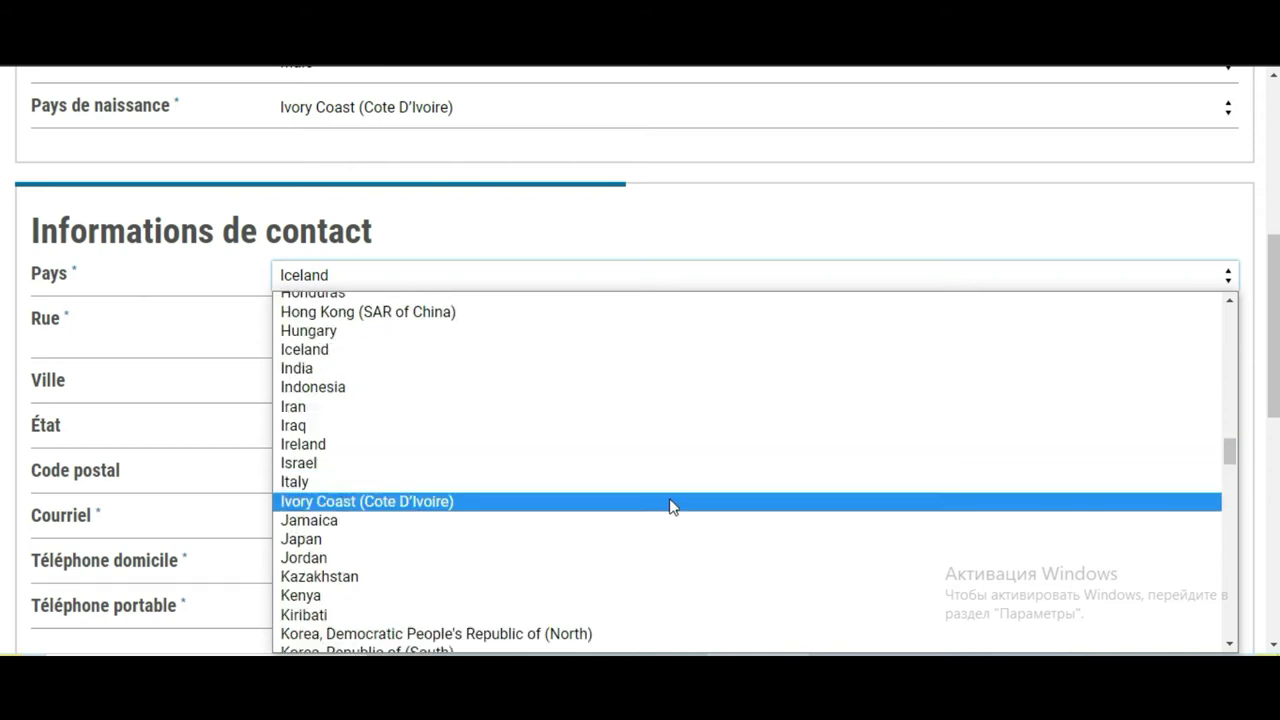
click(667, 501)
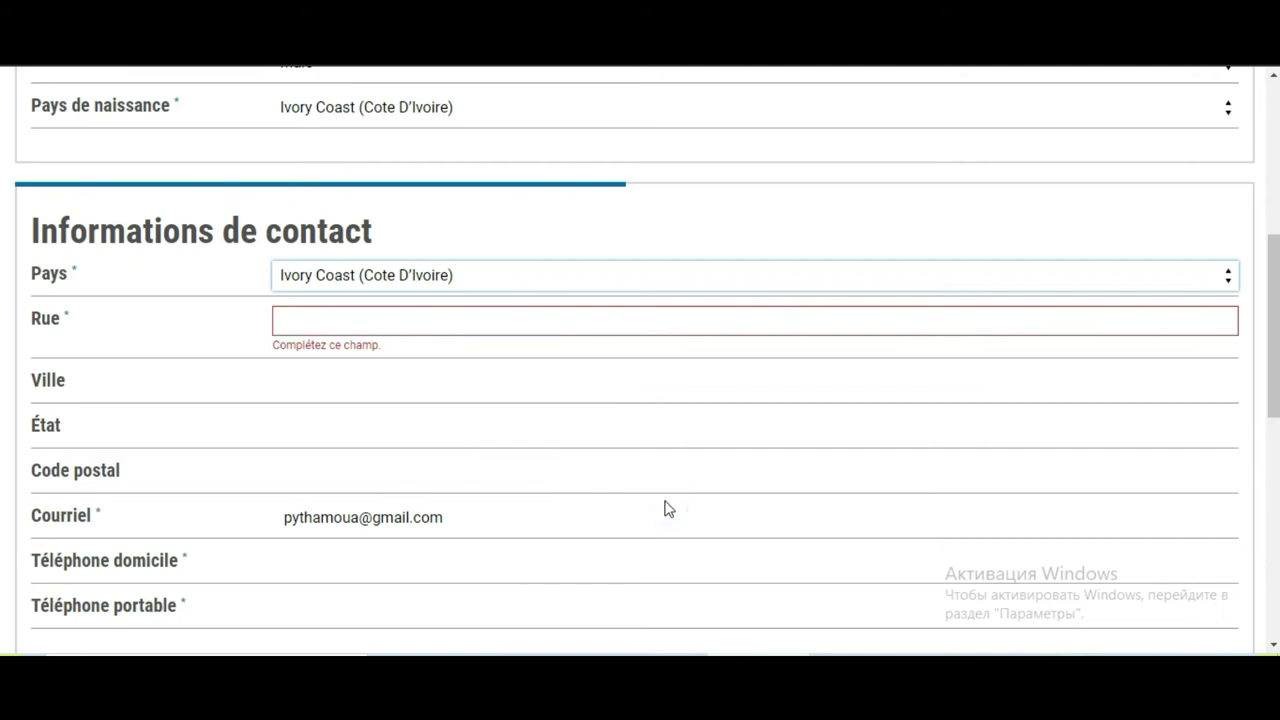
Enter the street address, city abidjan and the postal code
click(491, 330)
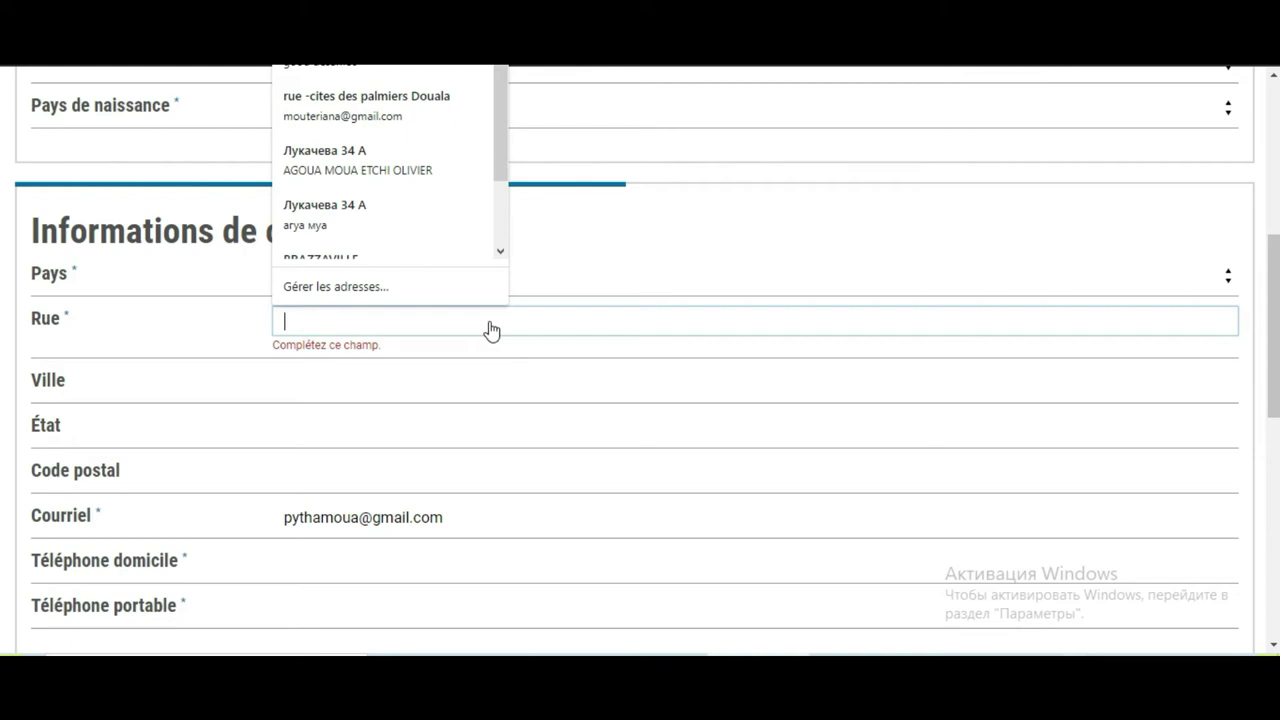
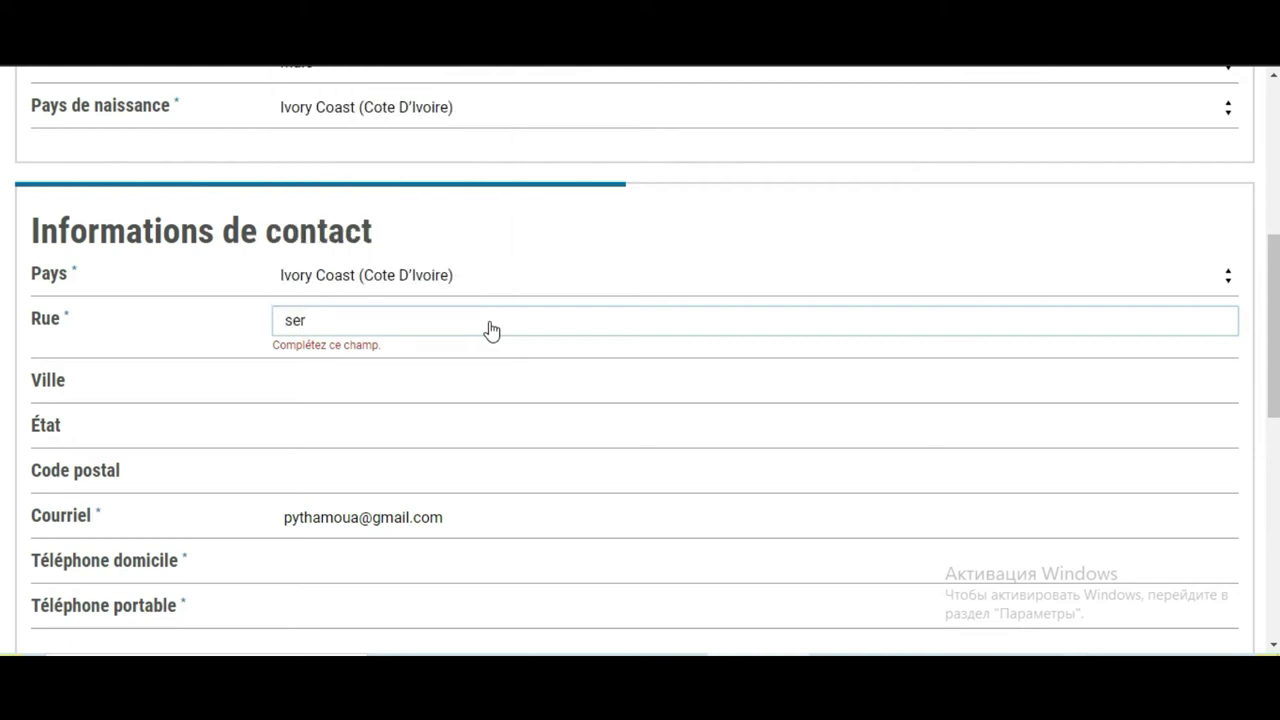
click(430, 385)
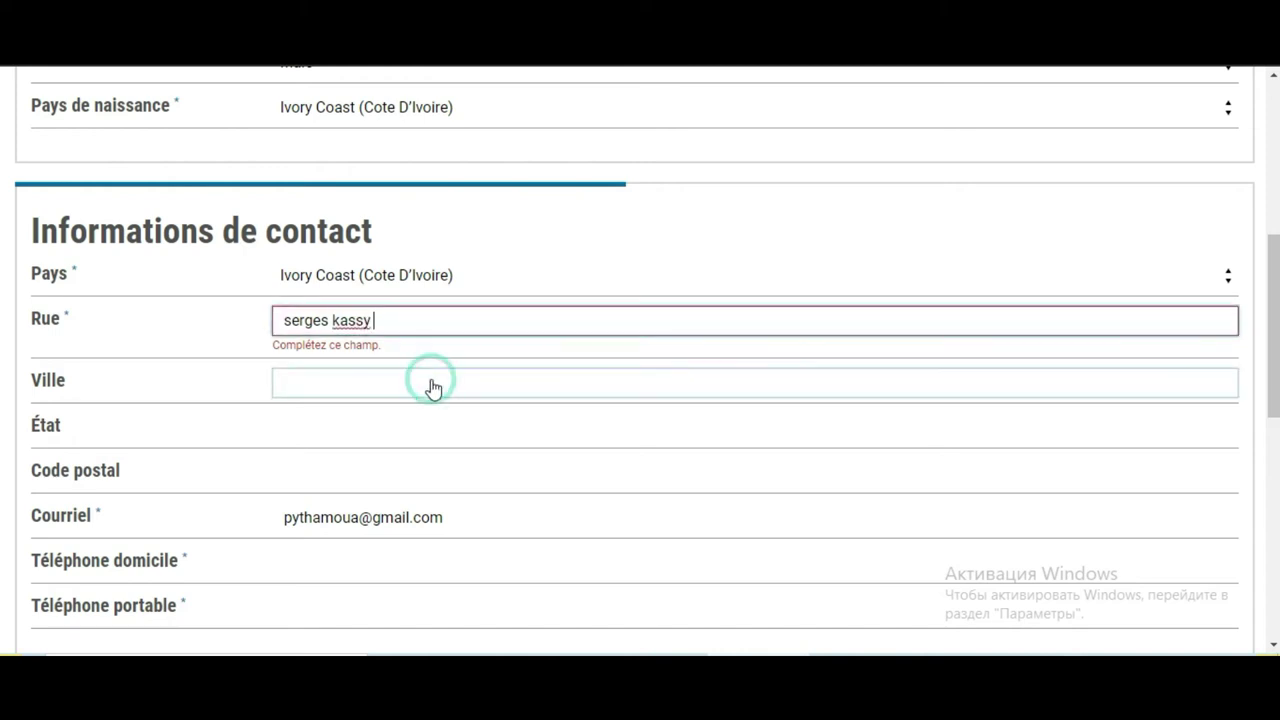
text(abi)
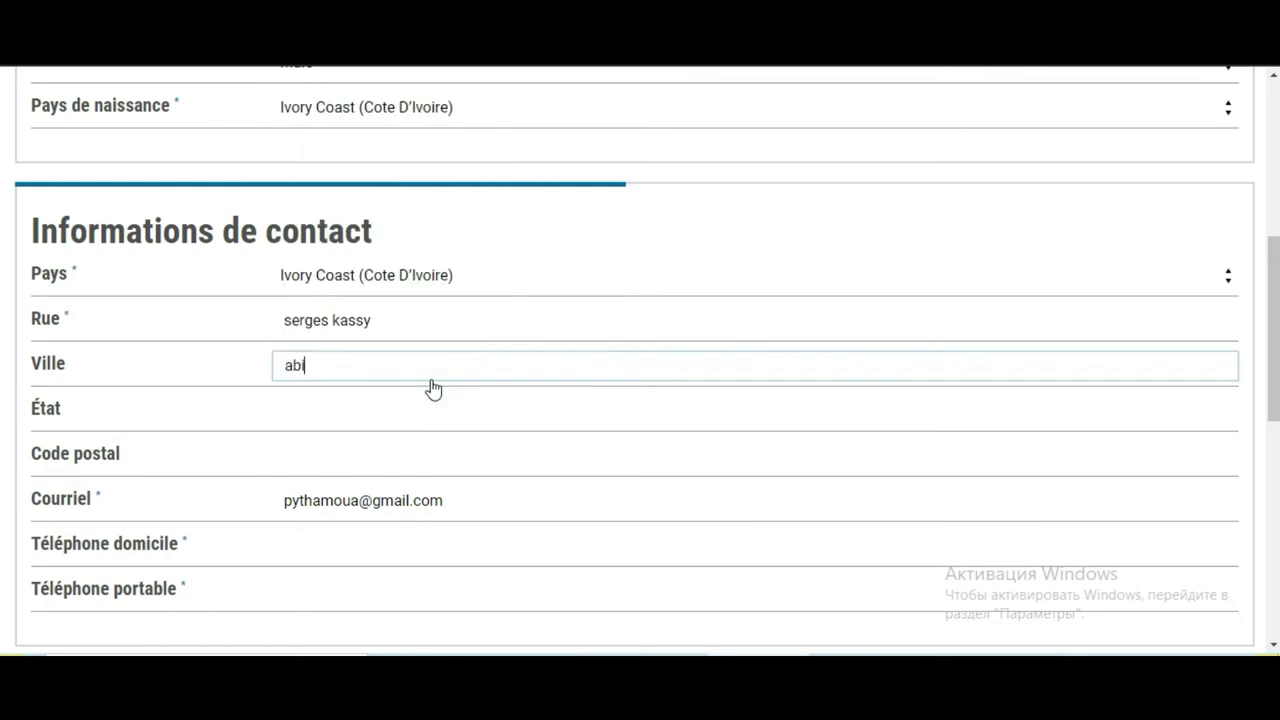
text(djan)
key(BackSpace)
text(n)
click(422, 405)
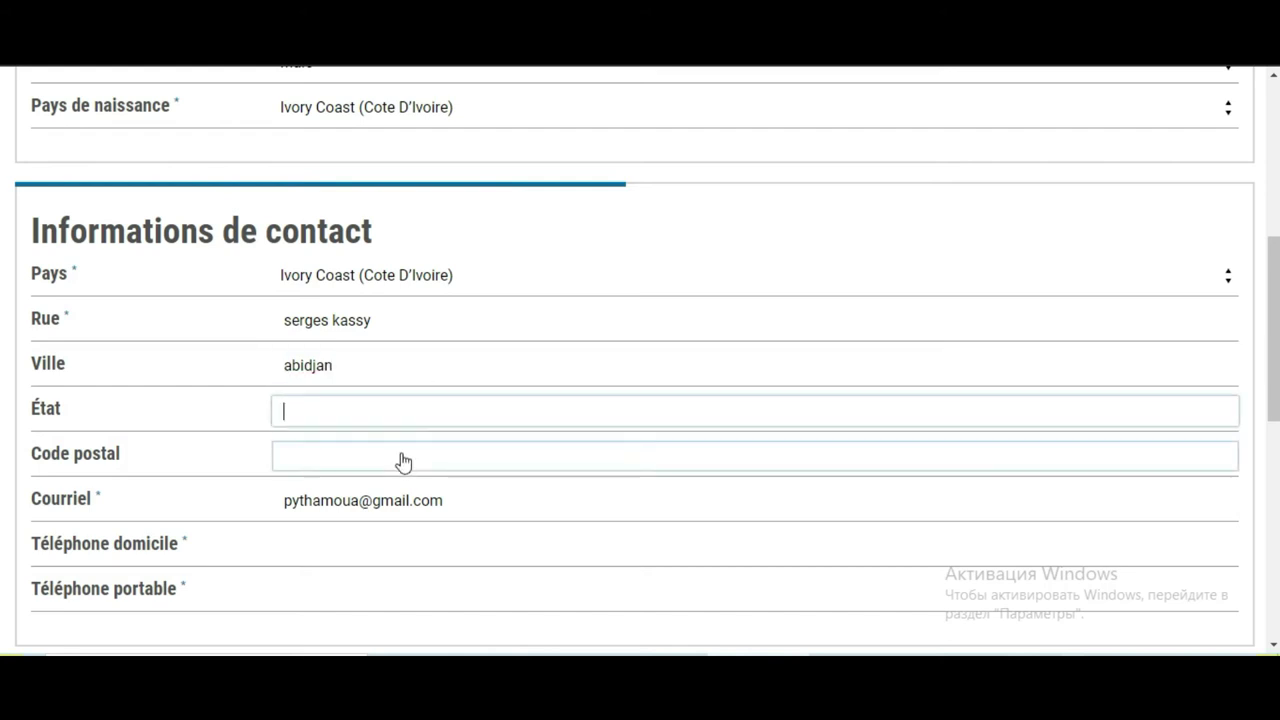
click(403, 461)
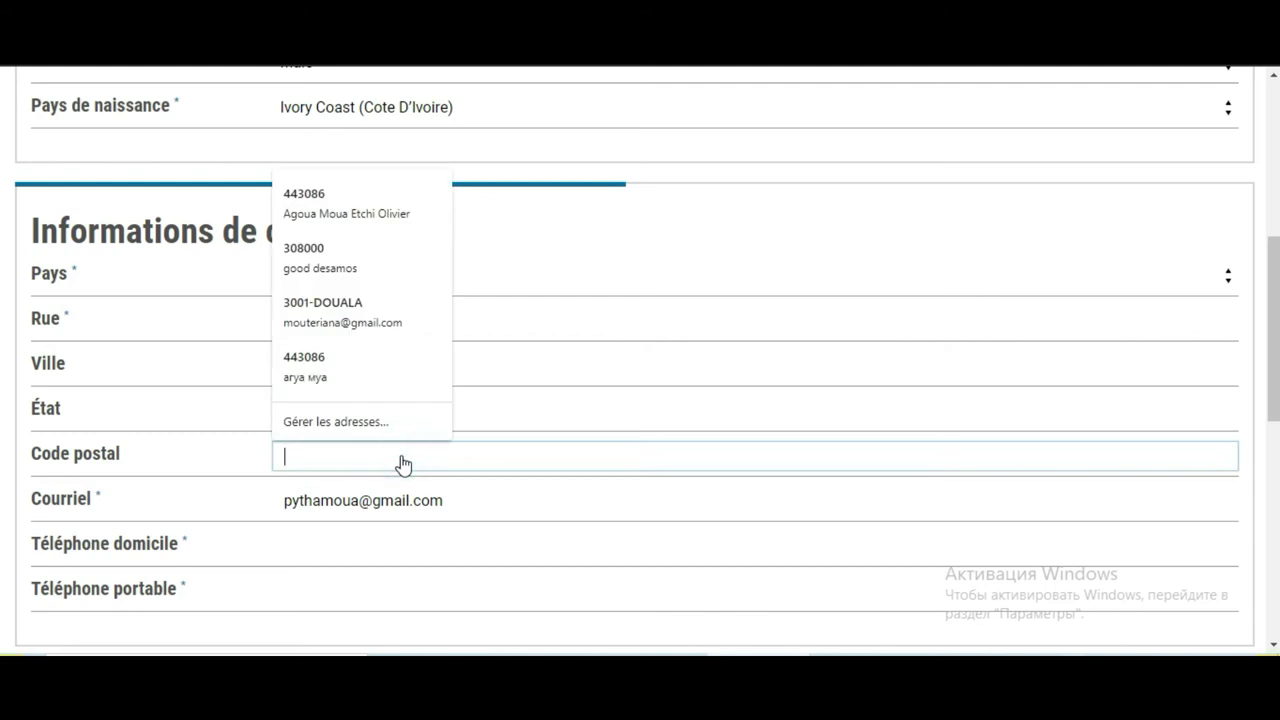
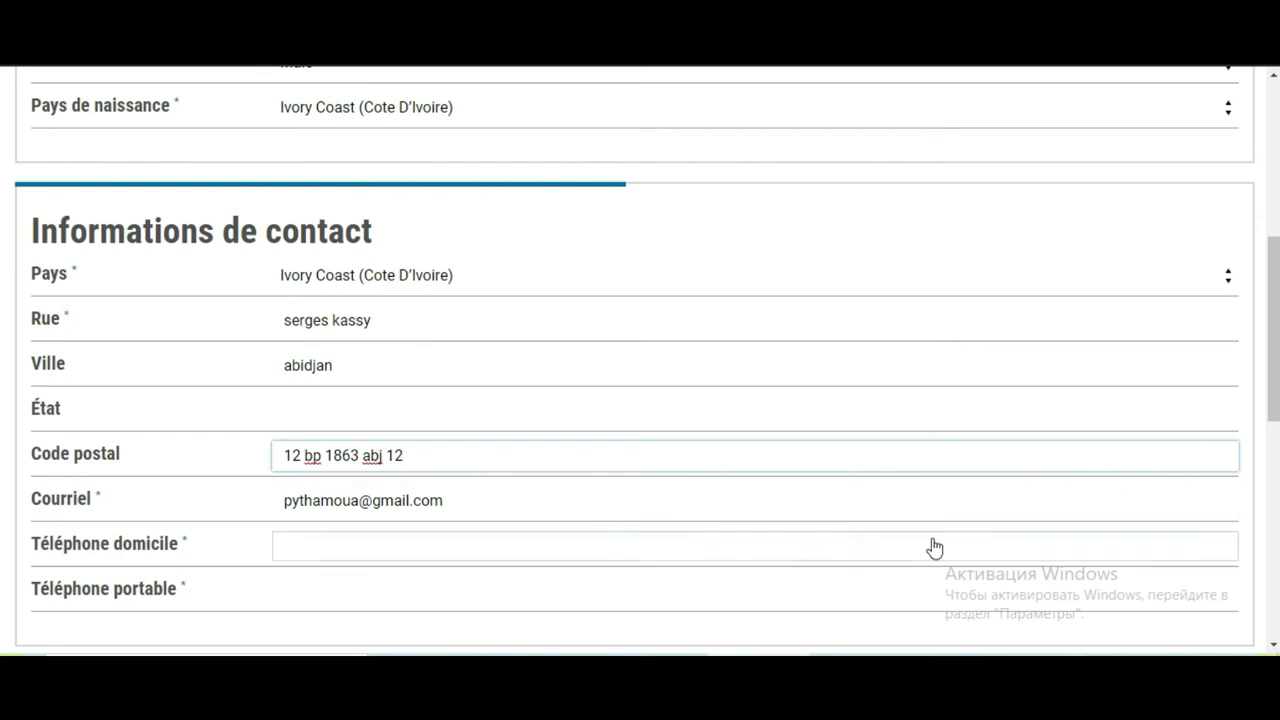
Enter the home phone number with the +225 country code
scroll(4, 410, down, 1)
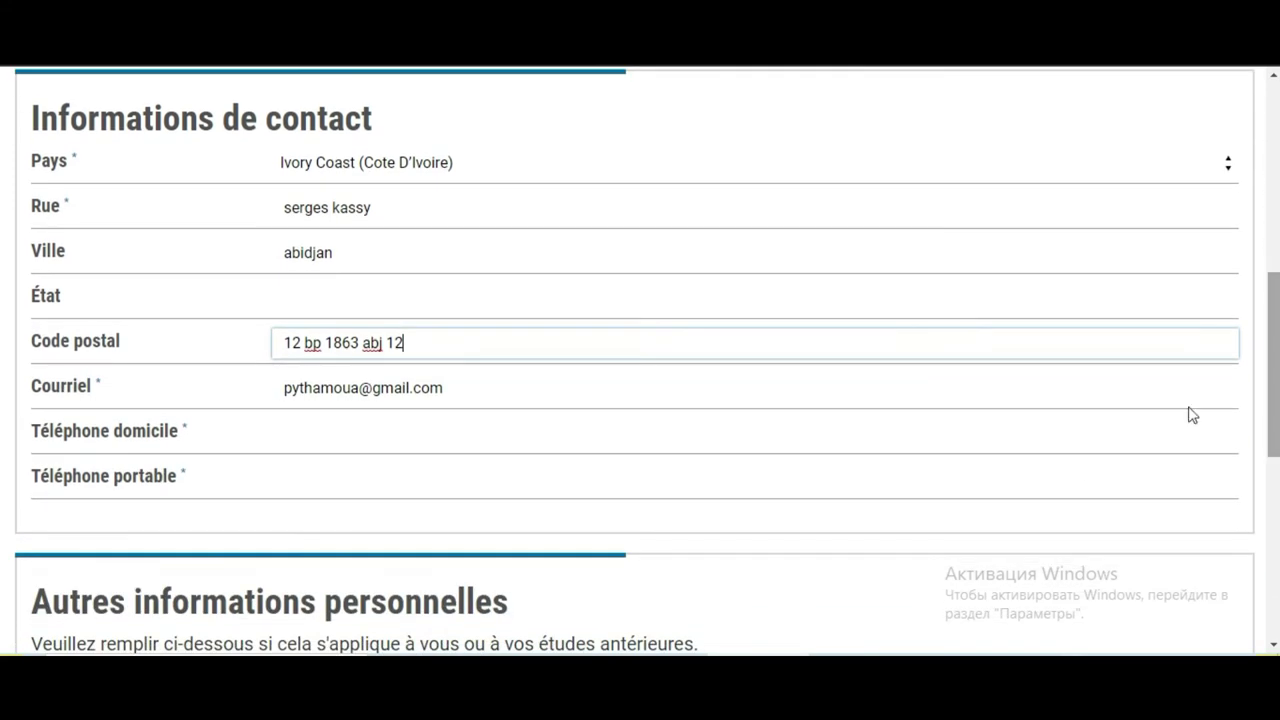
click(740, 431)
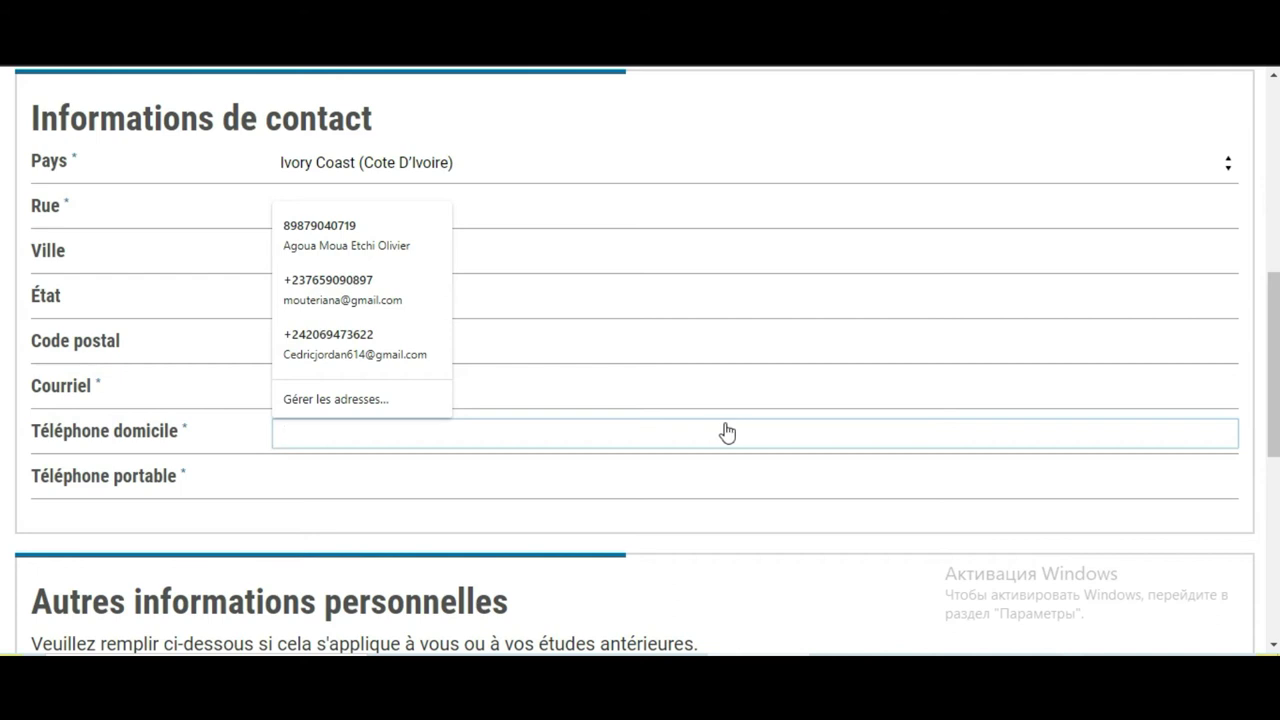
text(+)
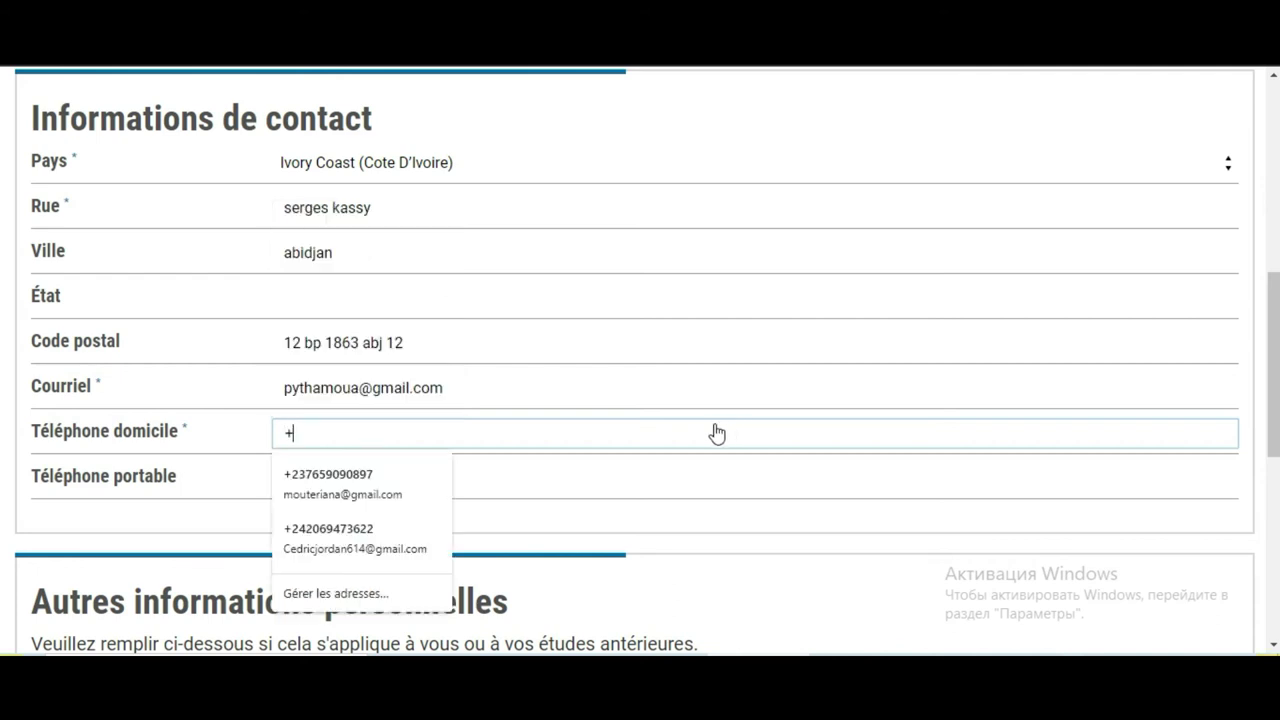
text(7)
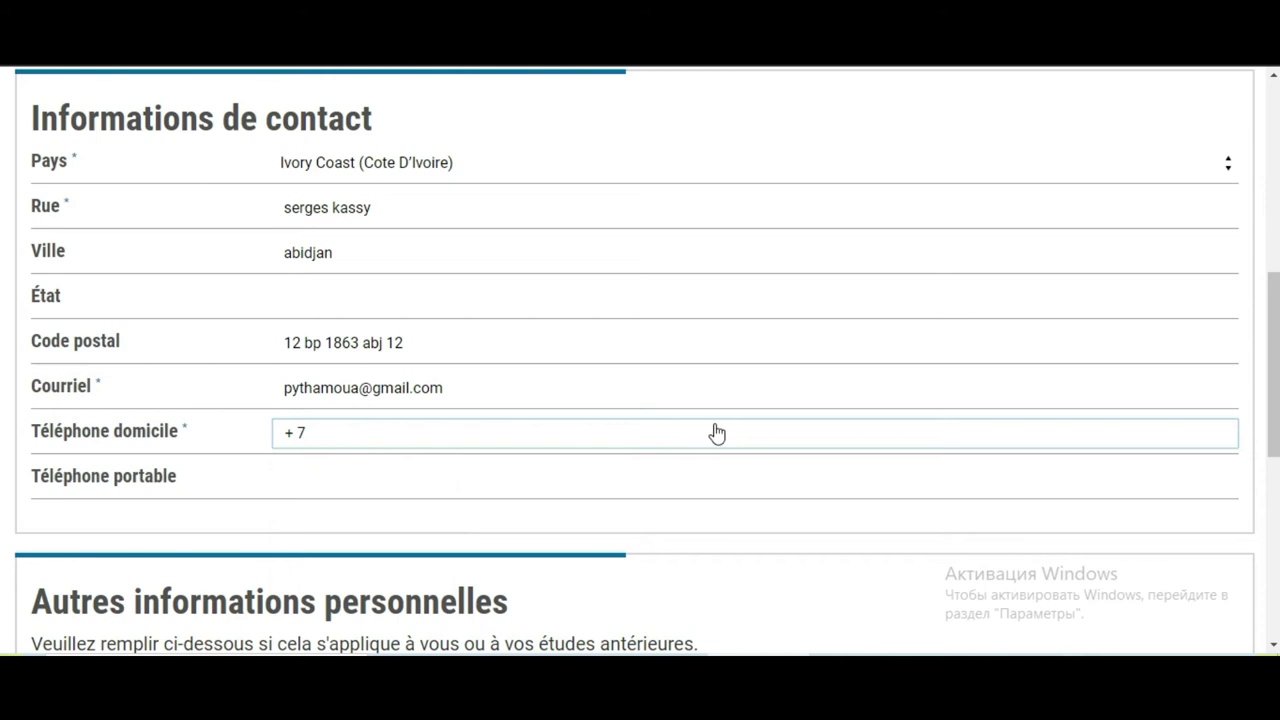
key(BackSpace)
key(BackSpace)
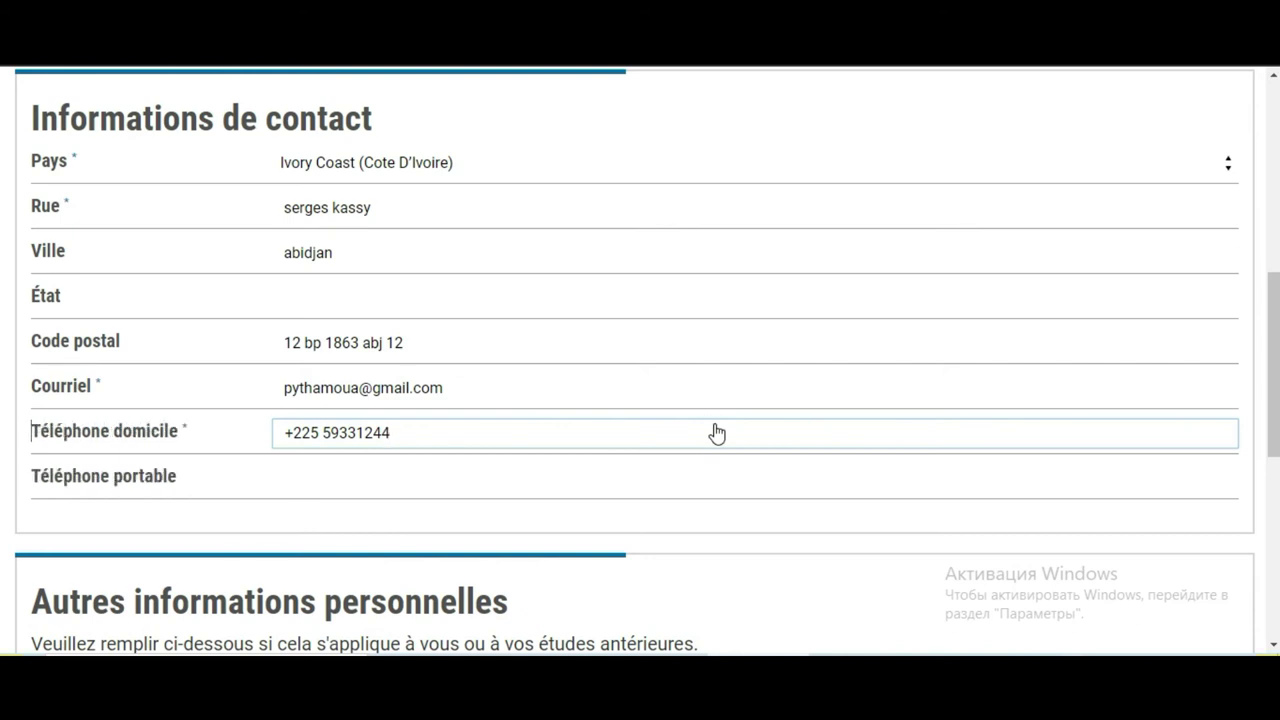
Enter the same number as the mobile phone
triple_click(717, 432)
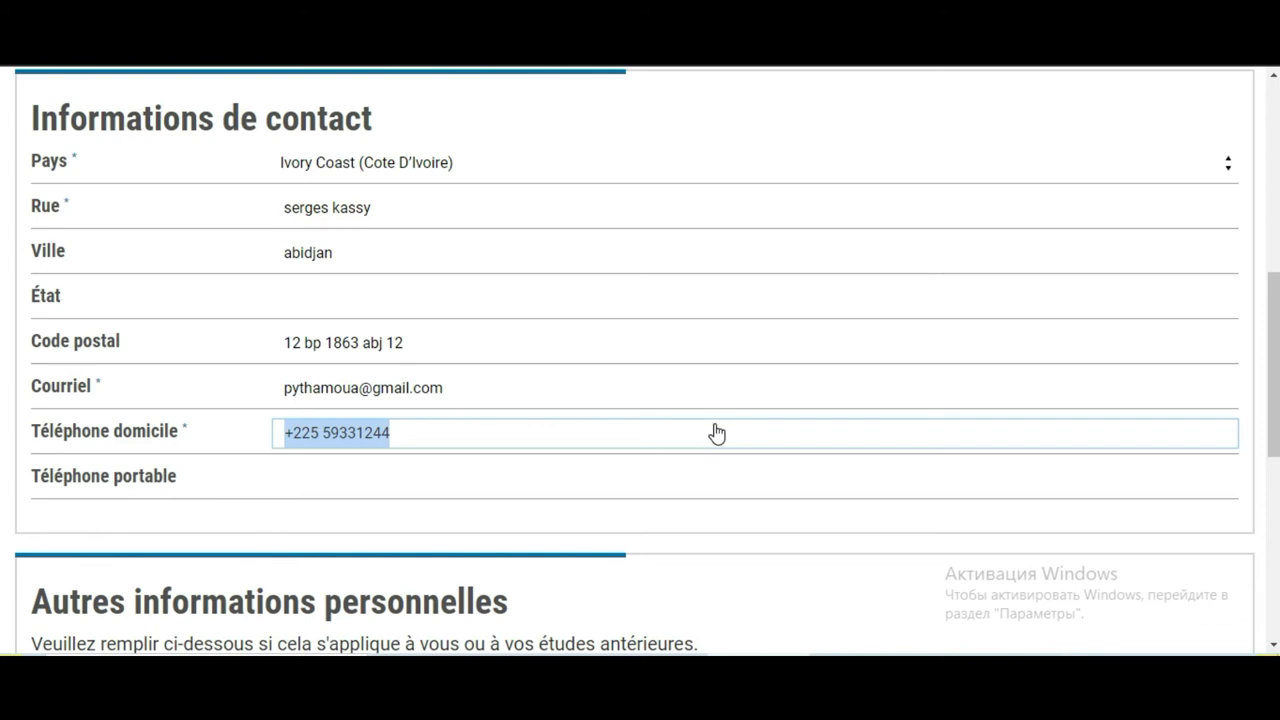
click(446, 504)
click(443, 486)
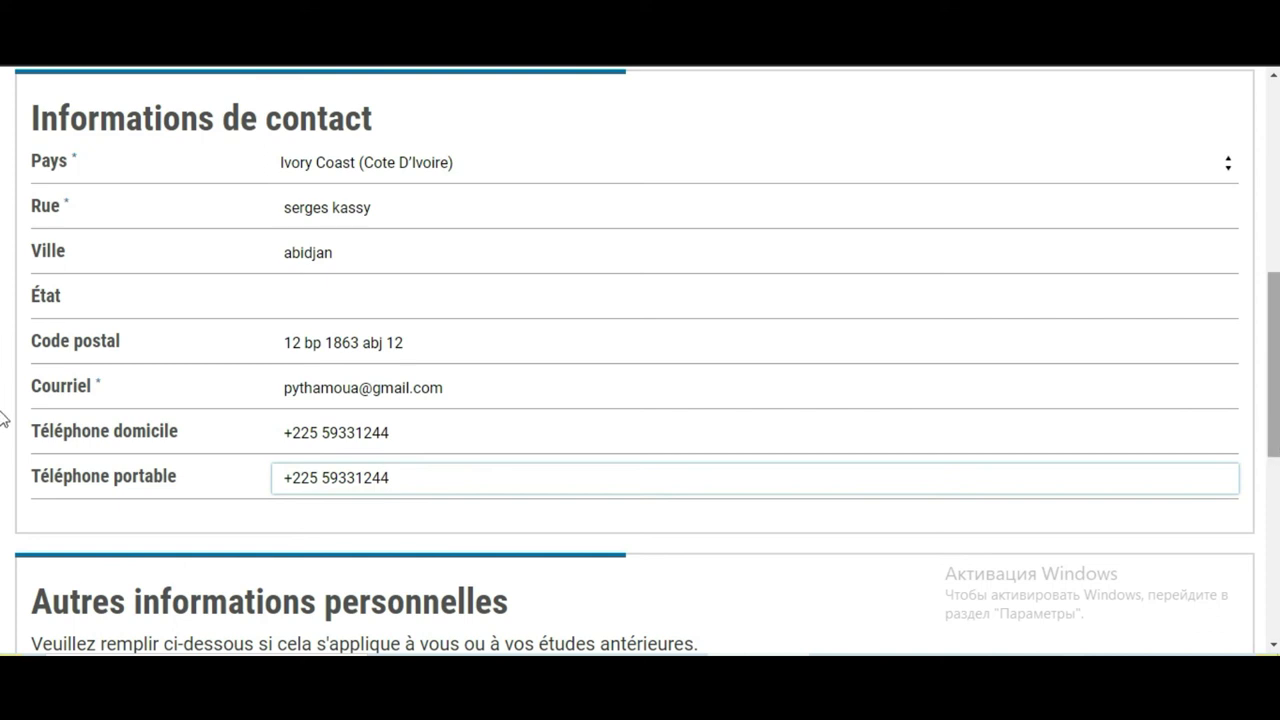
Save the personal details form with Sauvegarder et continuer
scroll(3, 580, down, 3)
scroll(3, 580, down, 3)
scroll(3, 600, up, 5)
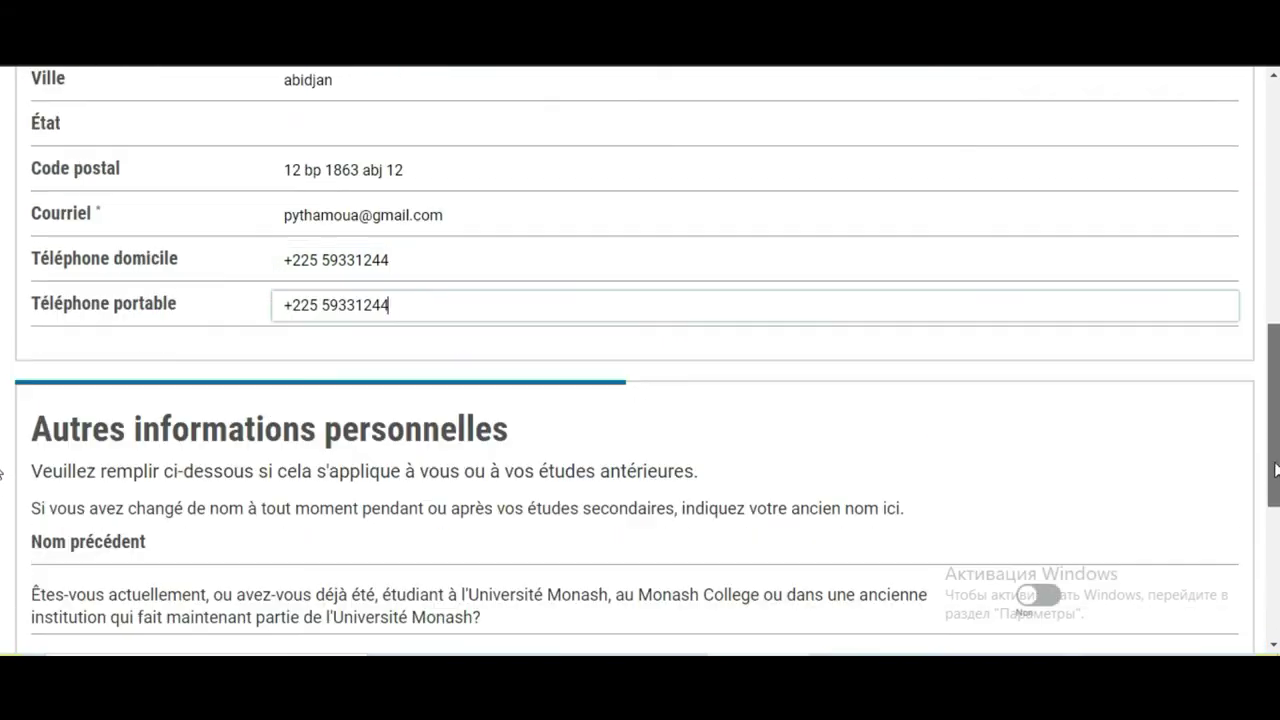
scroll(1276, 465, down, 1)
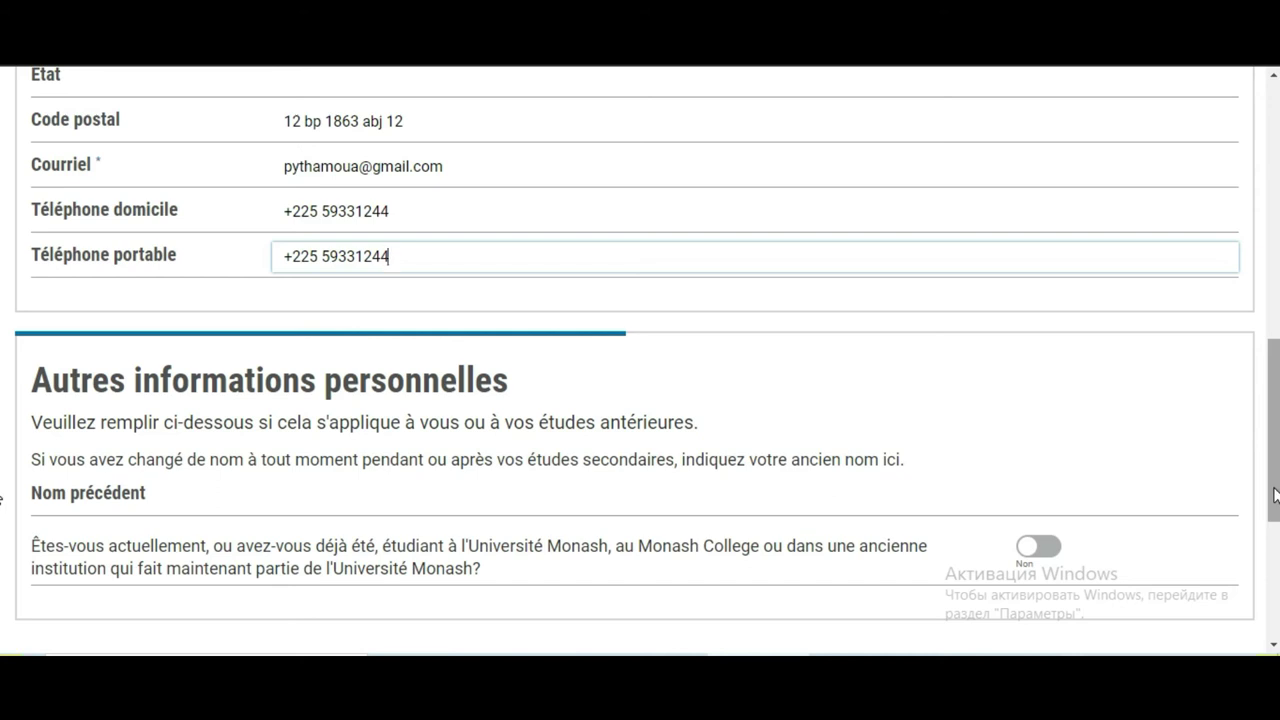
drag(1275, 494, 1275, 516)
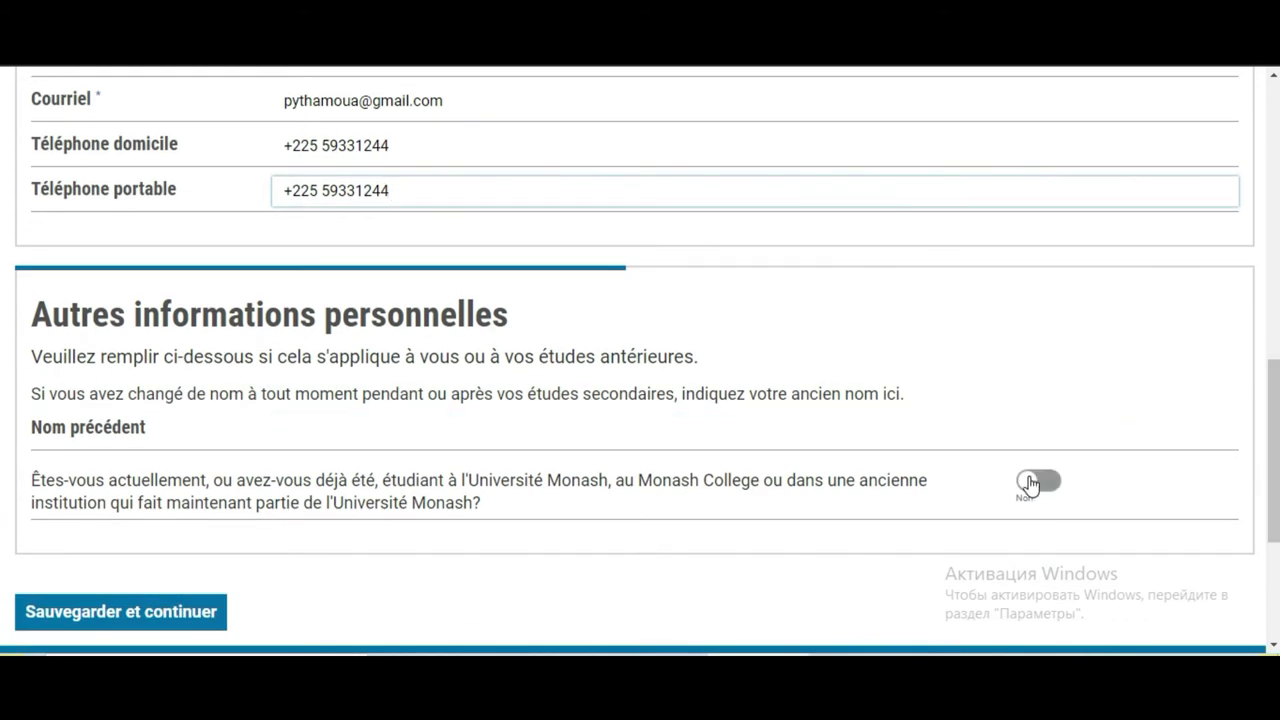
scroll(1030, 470, down, 3)
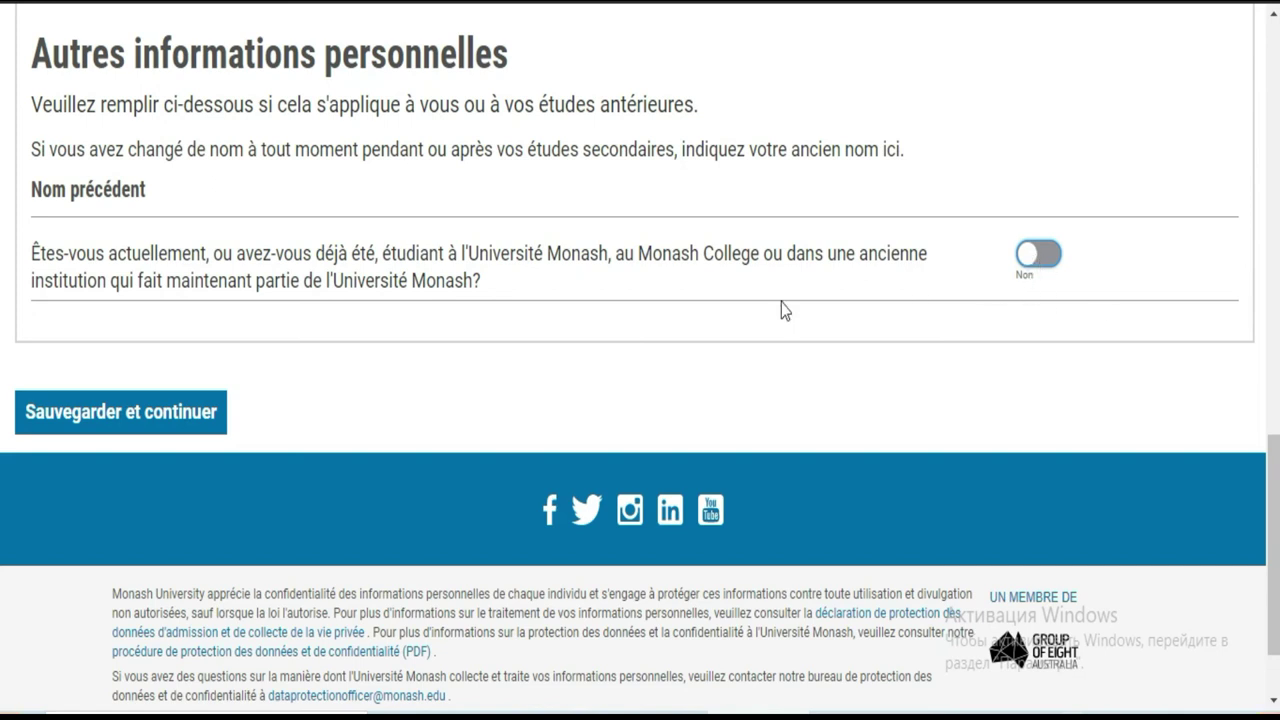
click(205, 423)
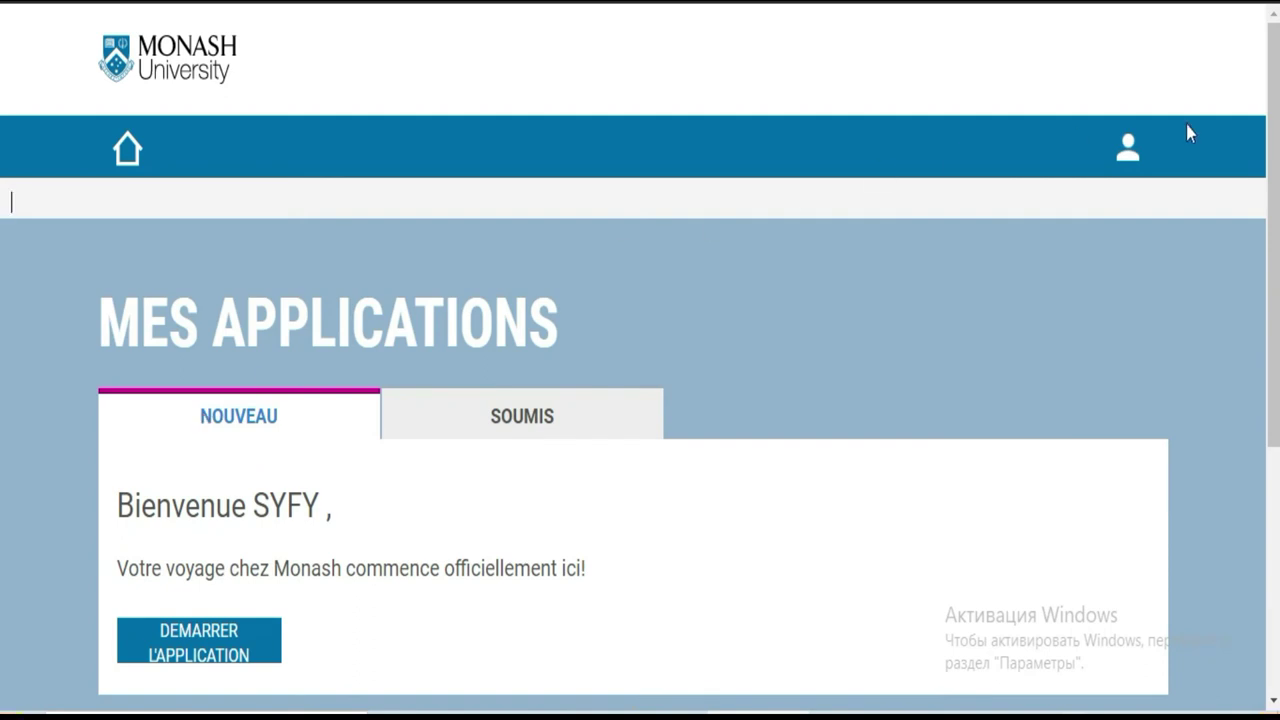
Start a new application with DEMARRER L'APPLICATION on the Mes Applications page
scroll(2, 165, down, 1)
scroll(2, 180, down, 1)
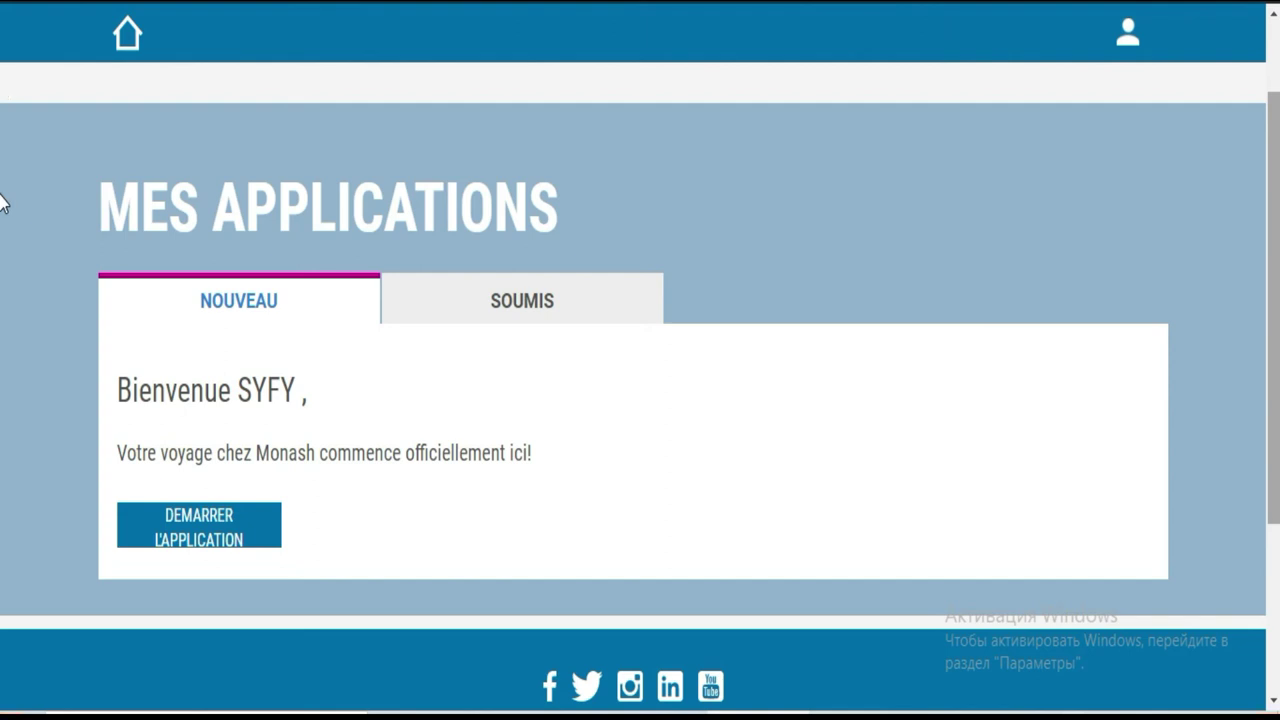
scroll(2, 230, down, 1)
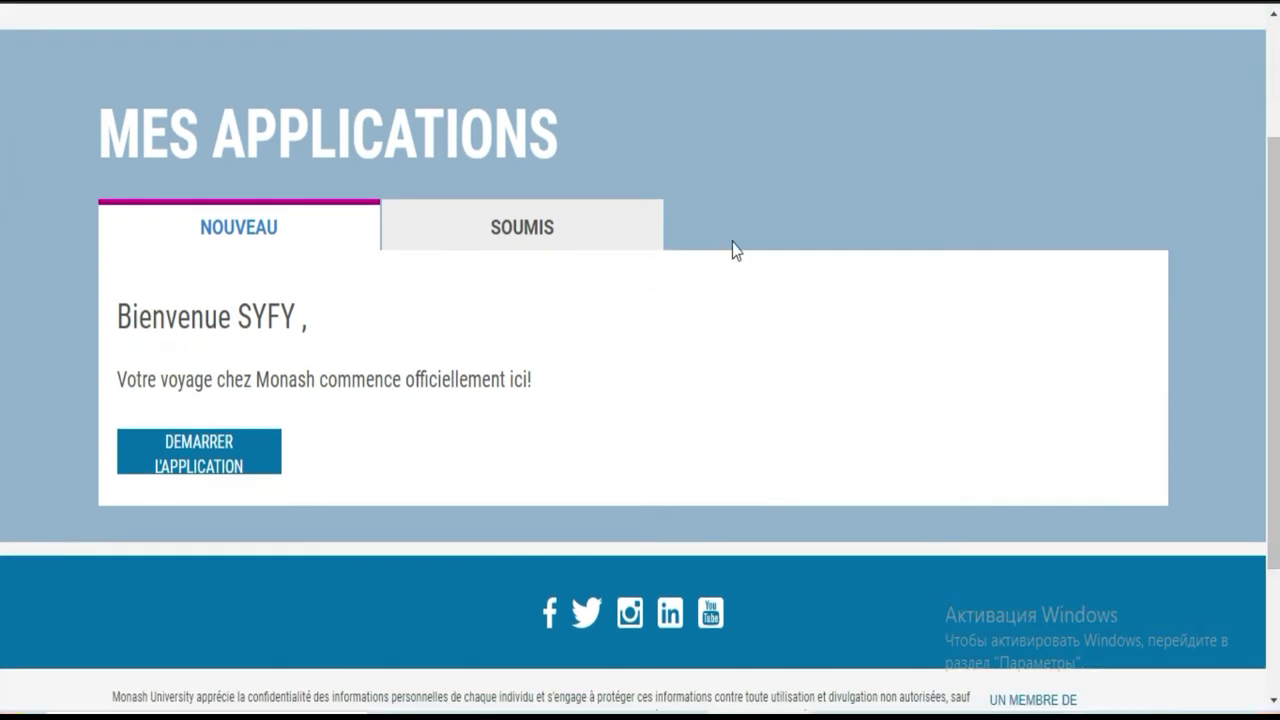
click(228, 453)
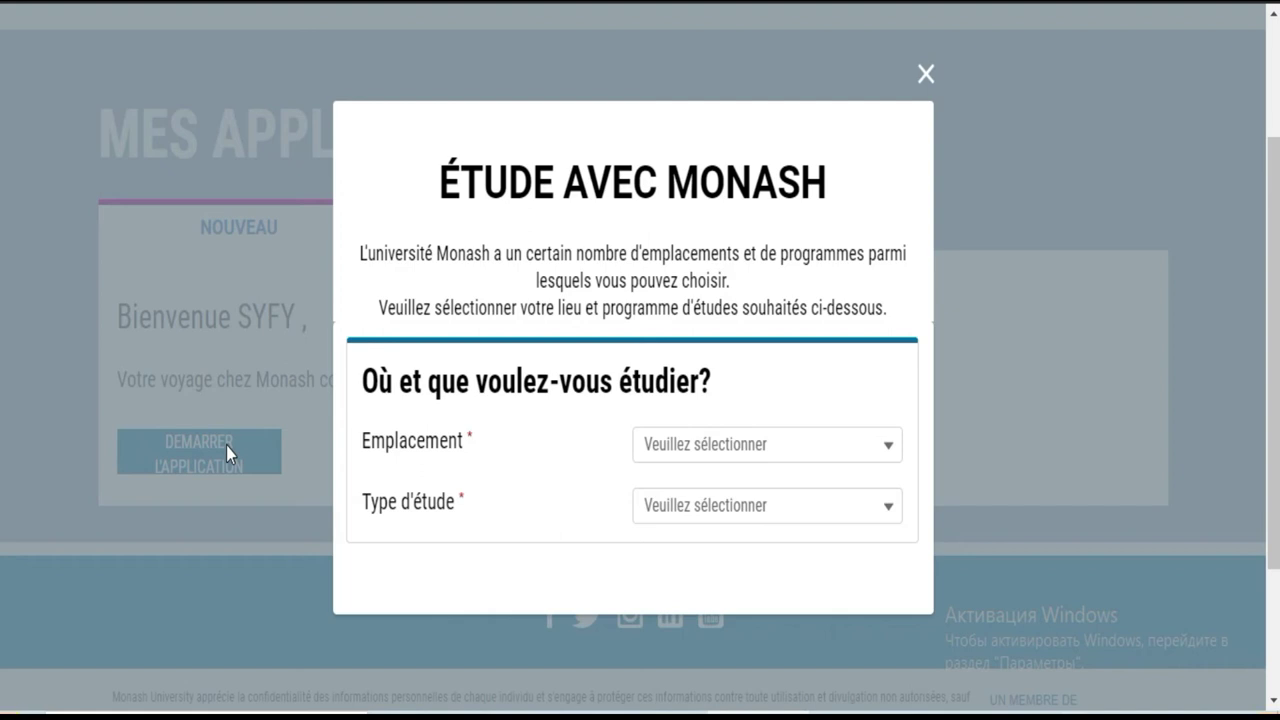
Choose Australia as the study location, keep Coursework, and start the coursework application
click(890, 446)
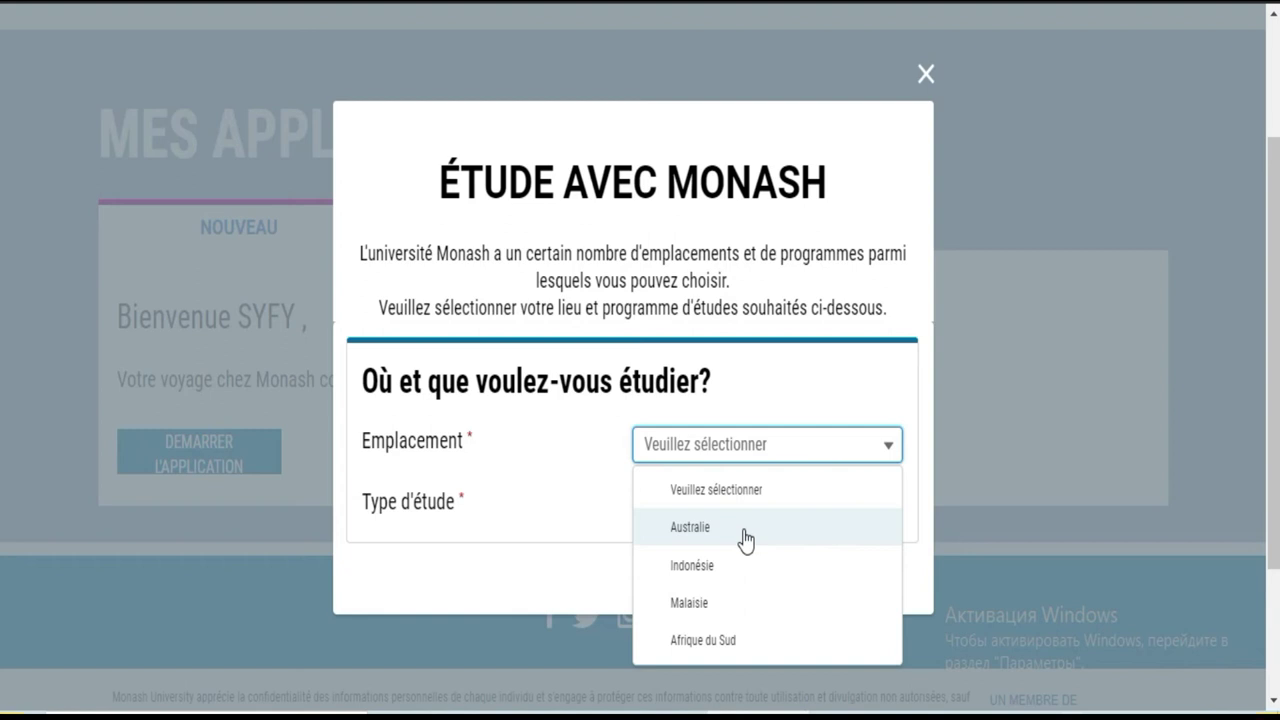
click(721, 535)
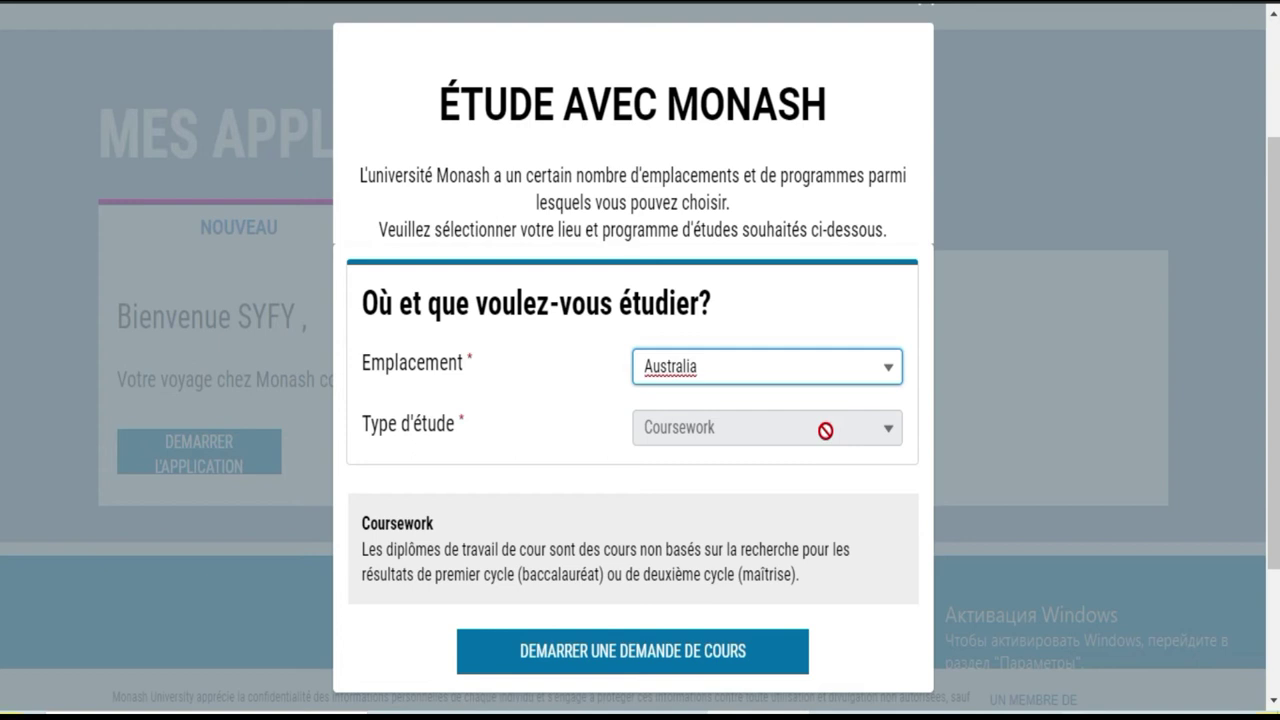
drag(637, 606, 648, 668)
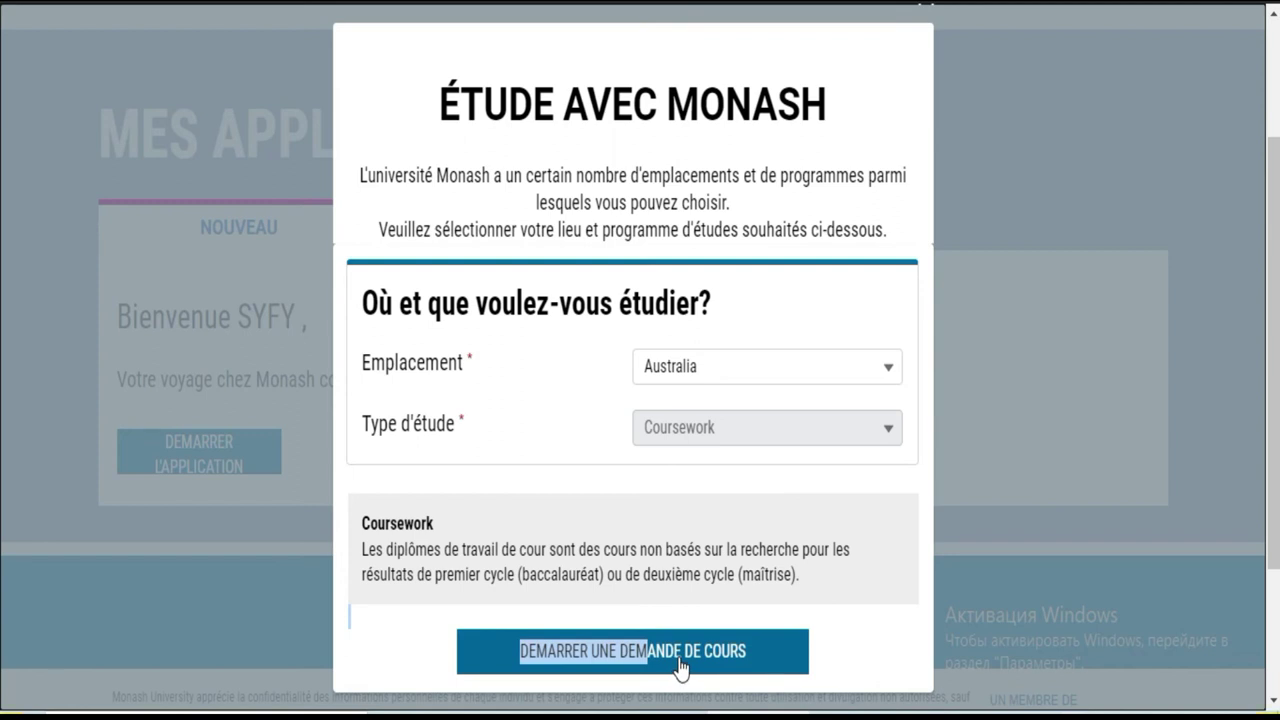
click(681, 664)
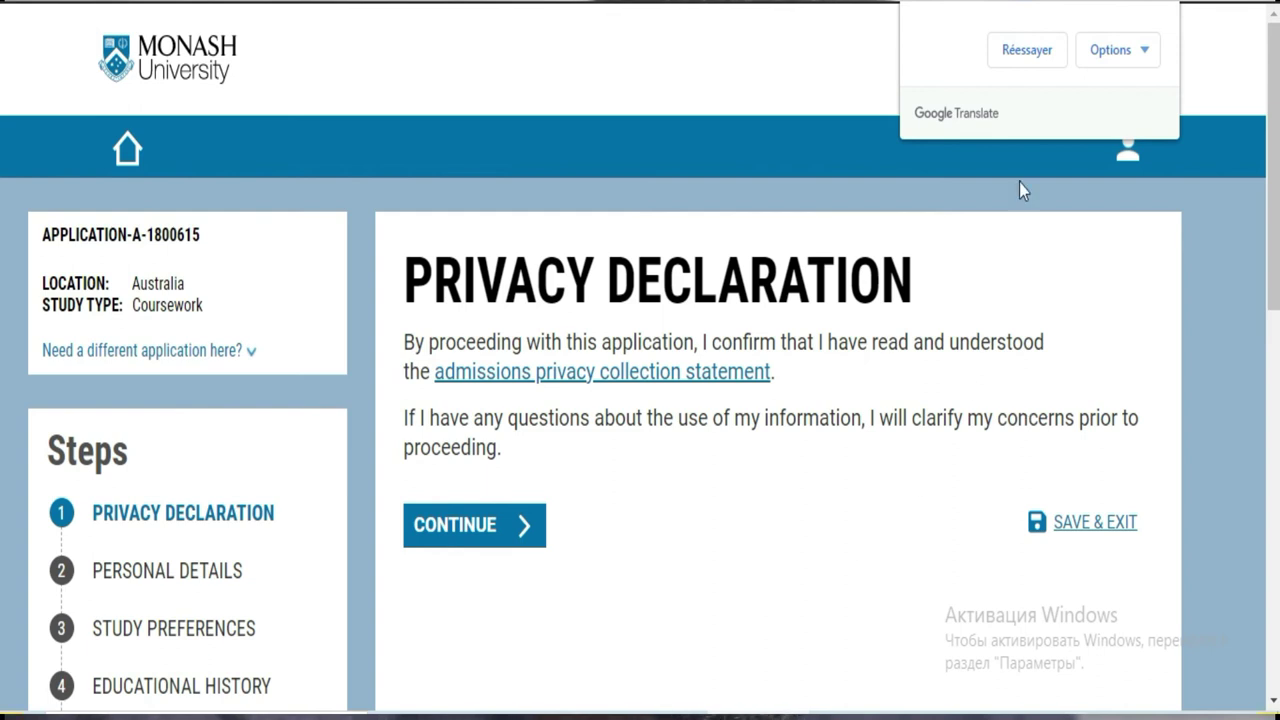
Retranslate the page into French and accept the privacy declaration with CONTINUEZ
click(1168, 4)
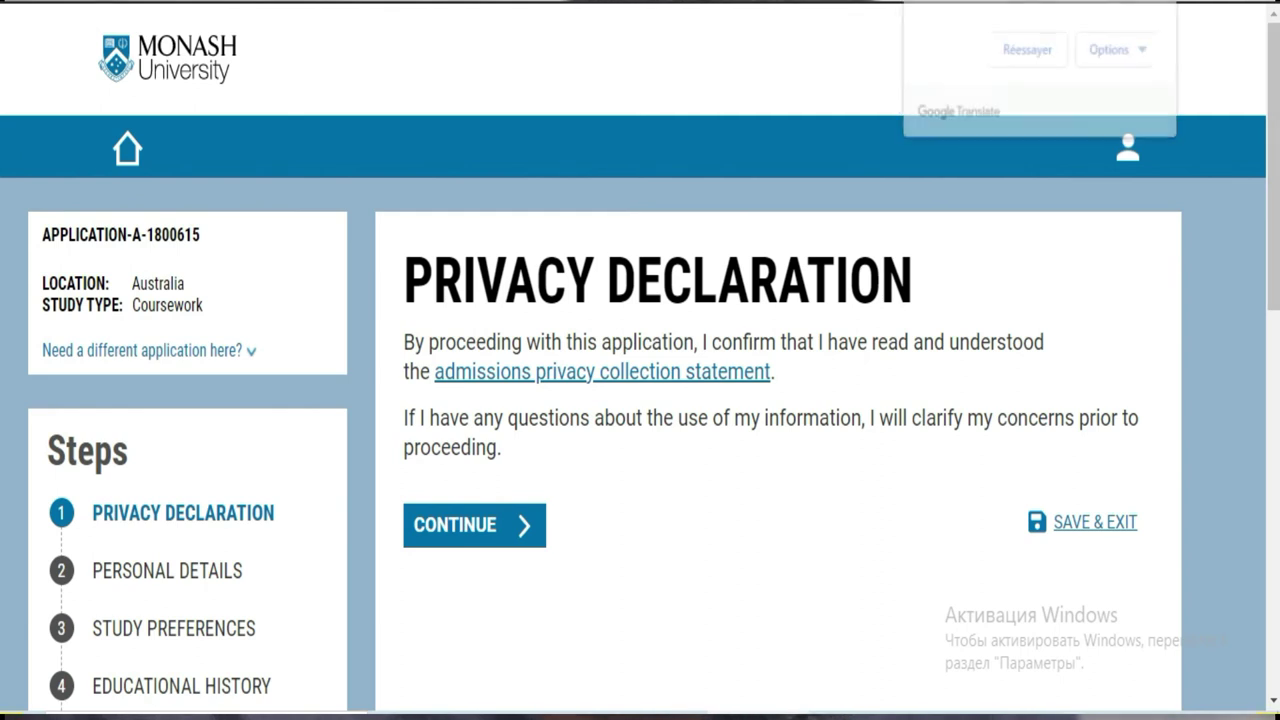
click(1027, 52)
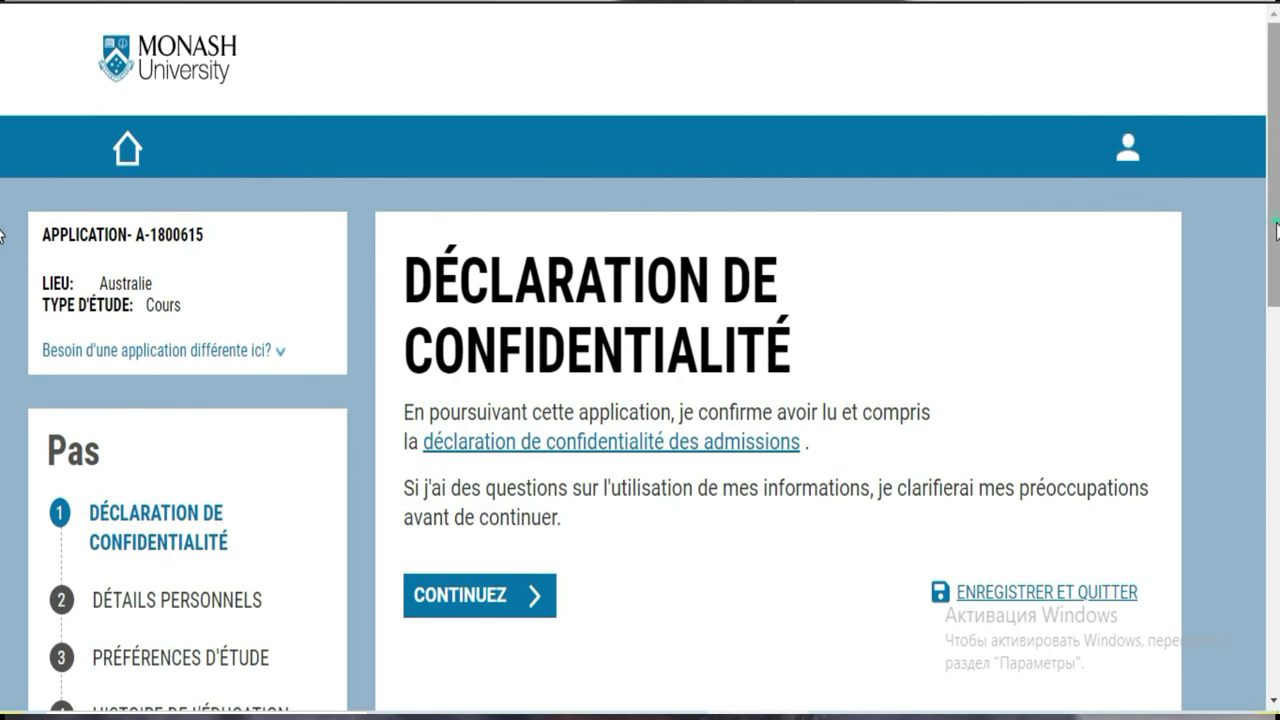
scroll(3, 385, down, 4)
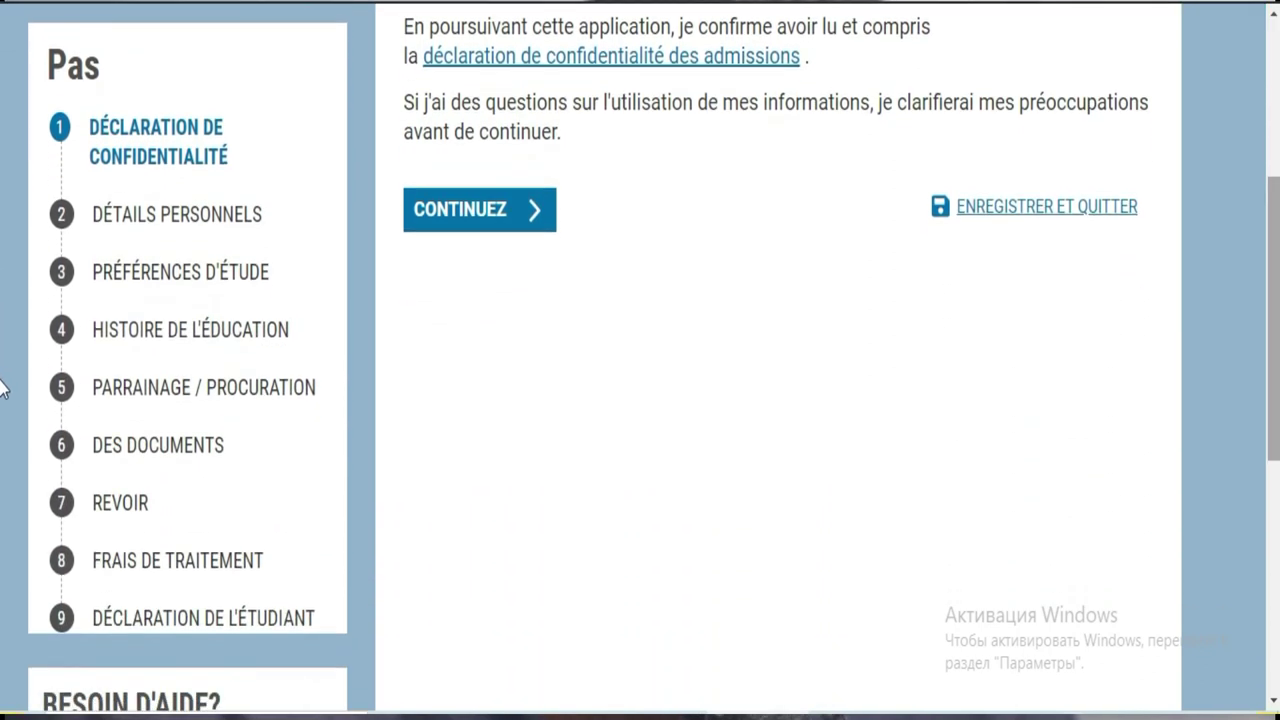
scroll(3, 400, down, 1)
scroll(3, 430, up, 2)
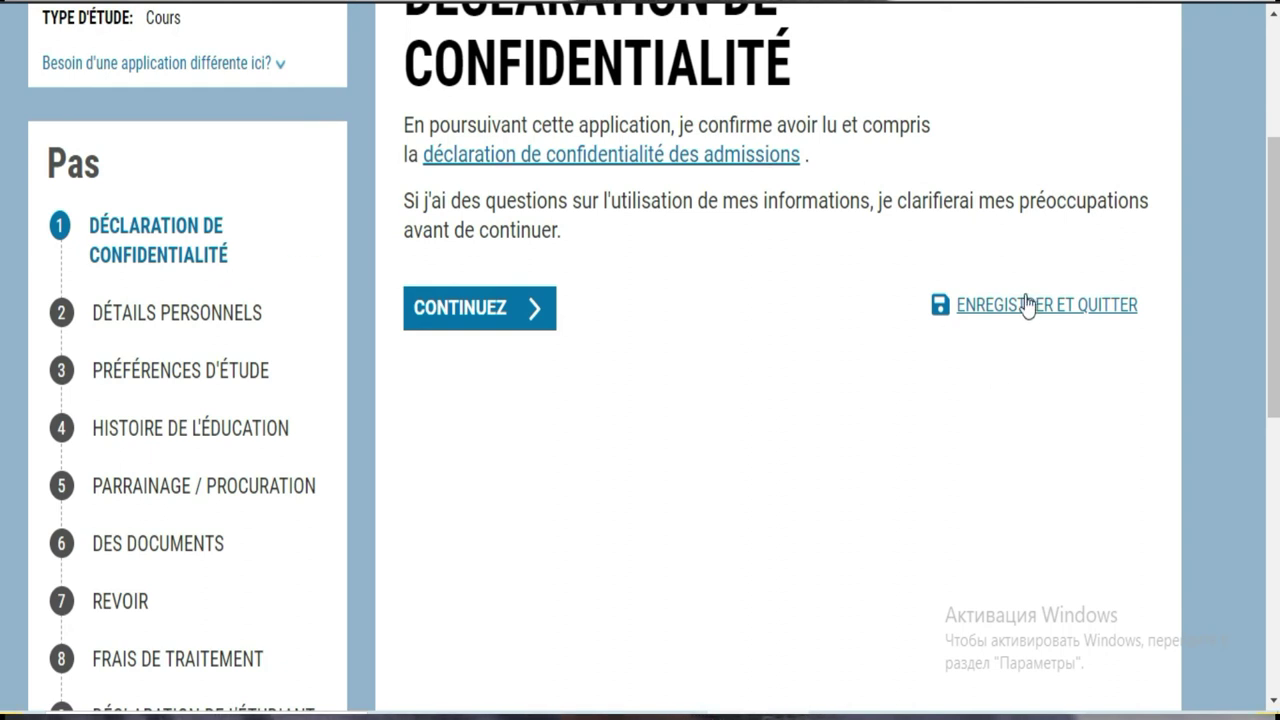
click(508, 333)
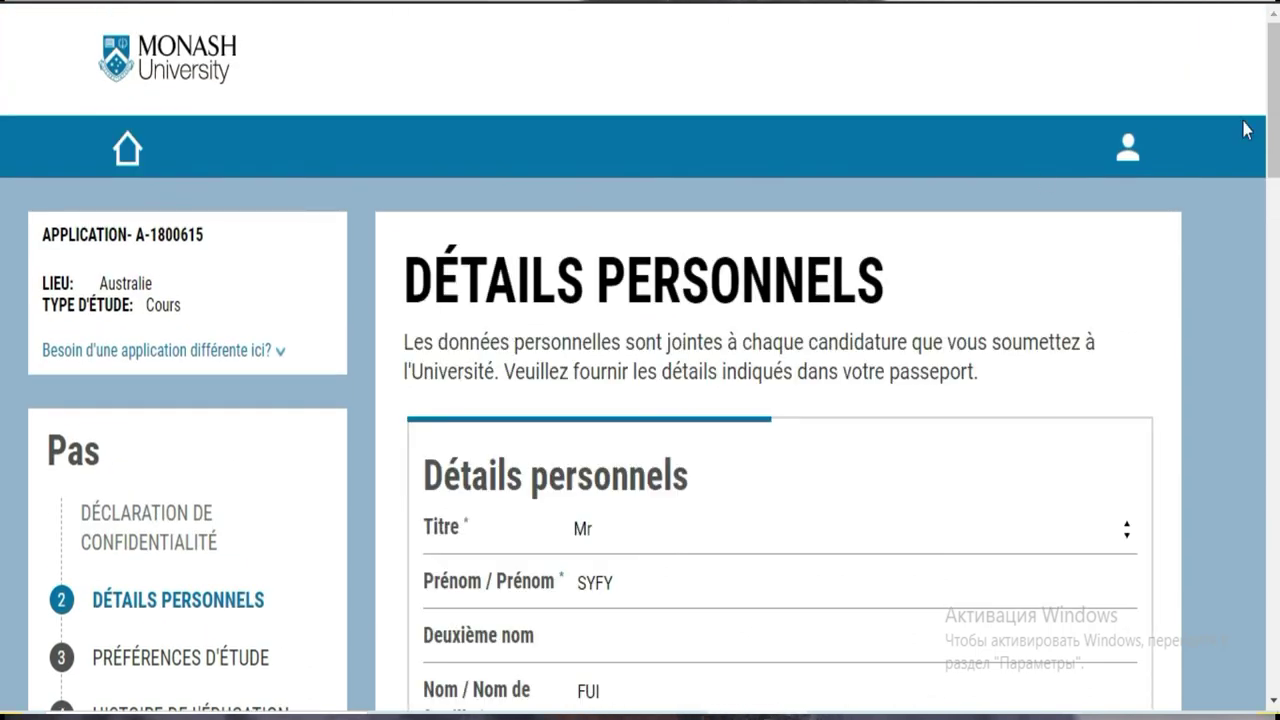
Under 'Détails de la citoyenneté et du visa', expand the 'Type de citoyenneté' dropdown to show its options
scroll(2, 140, down, 3)
scroll(2, 140, down, 1)
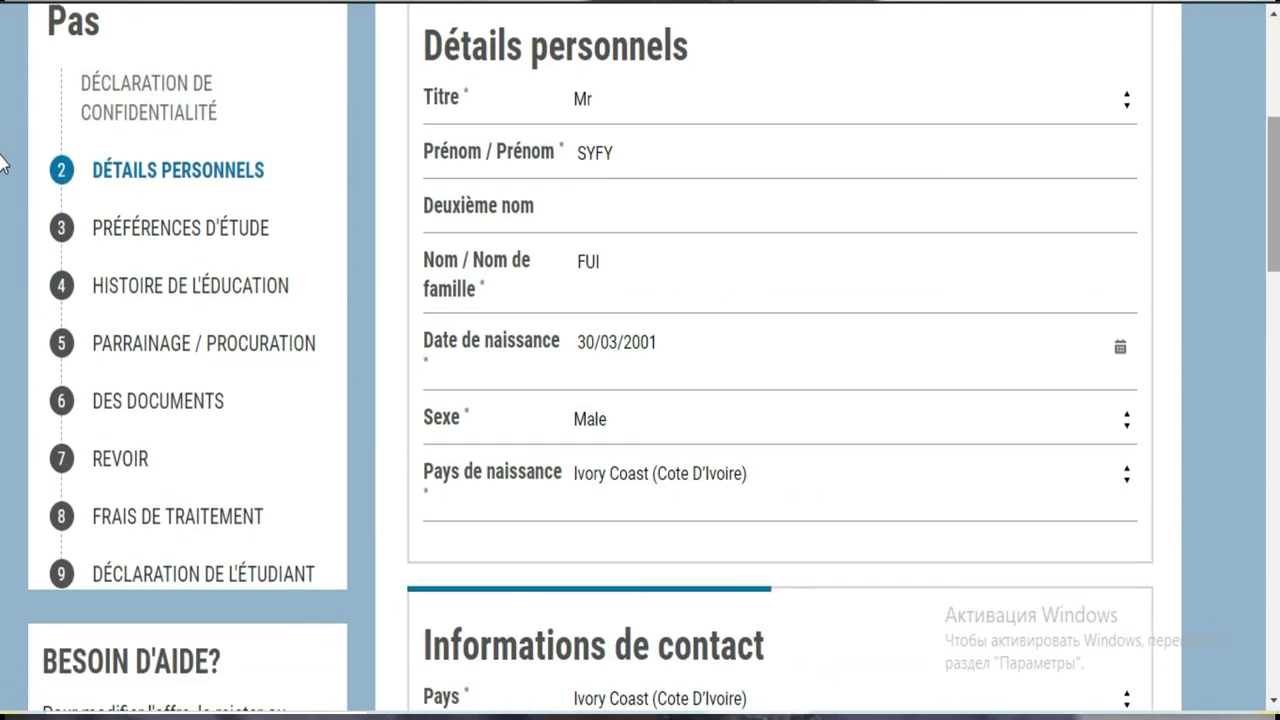
scroll(2, 163, down, 4)
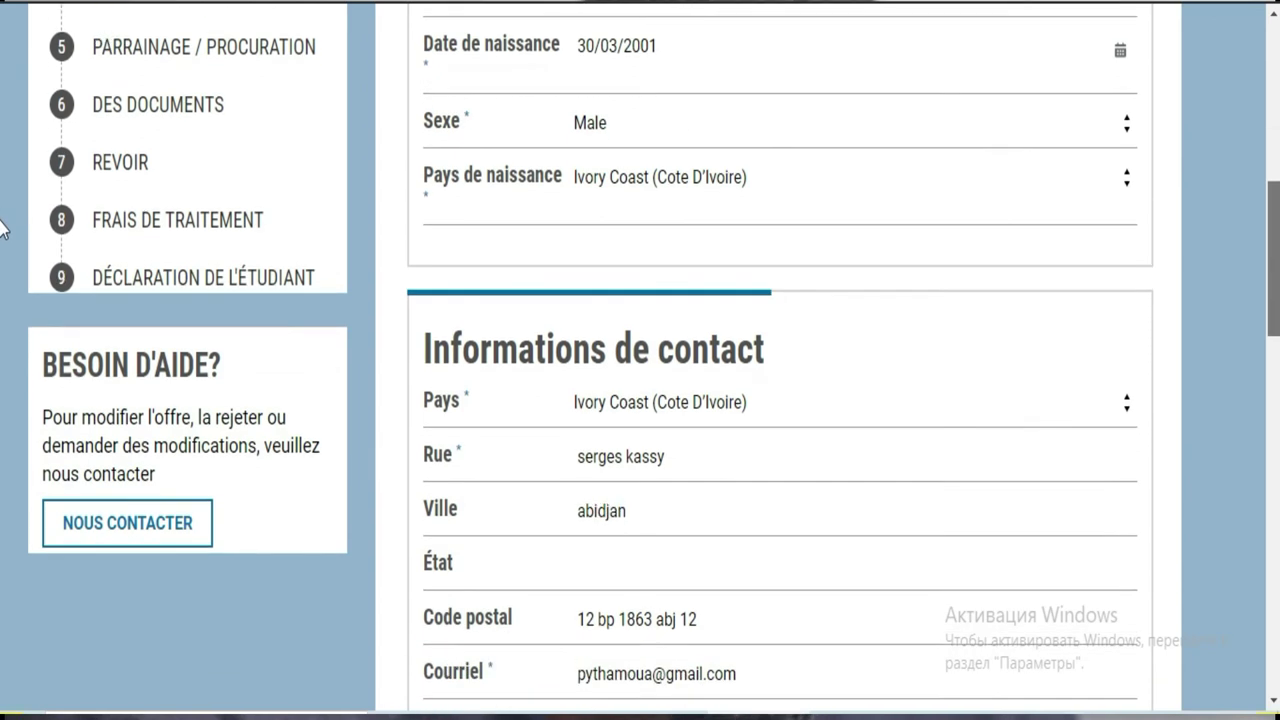
scroll(2, 247, down, 2)
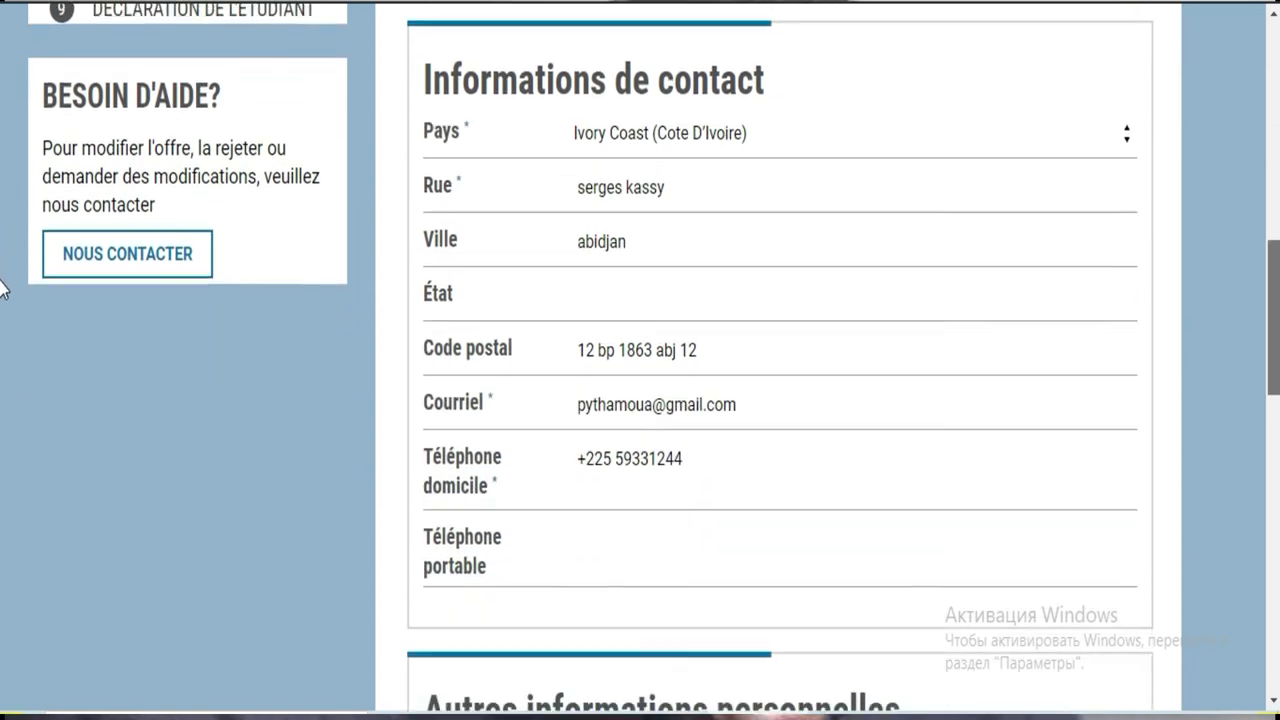
scroll(2, 345, down, 2)
scroll(1, 346, down, 2)
drag(1276, 390, 1276, 474)
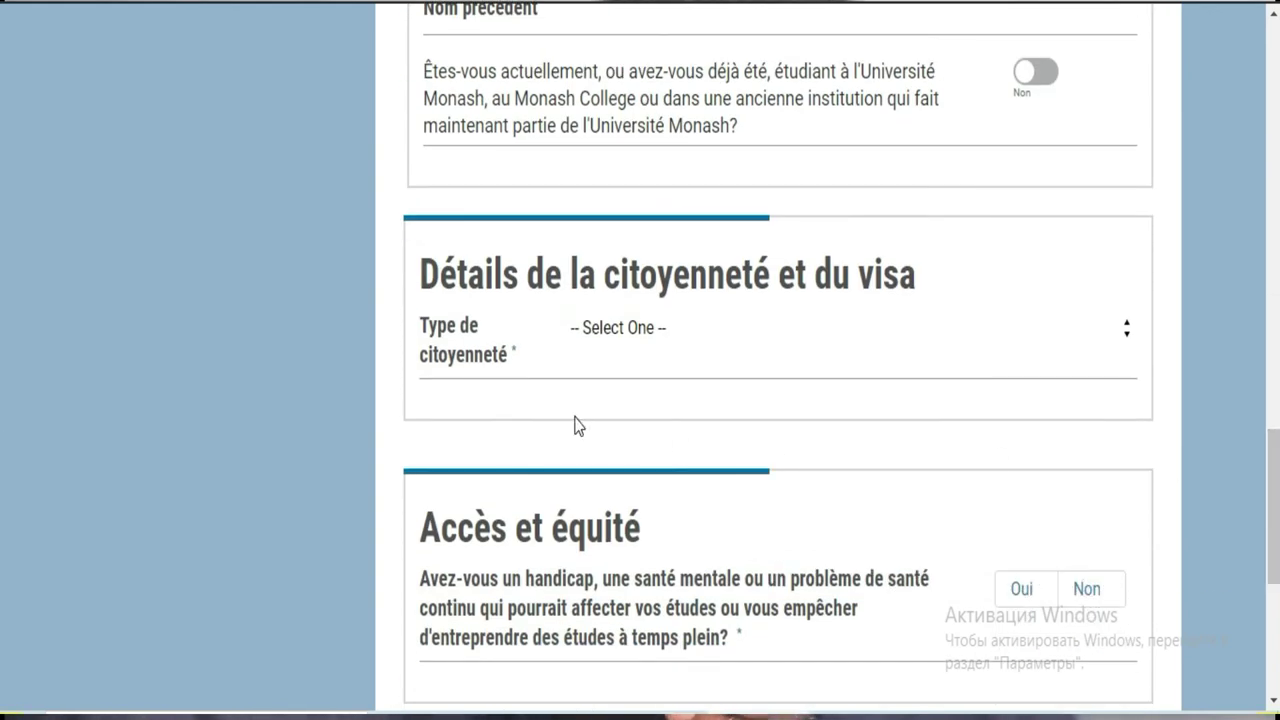
click(956, 348)
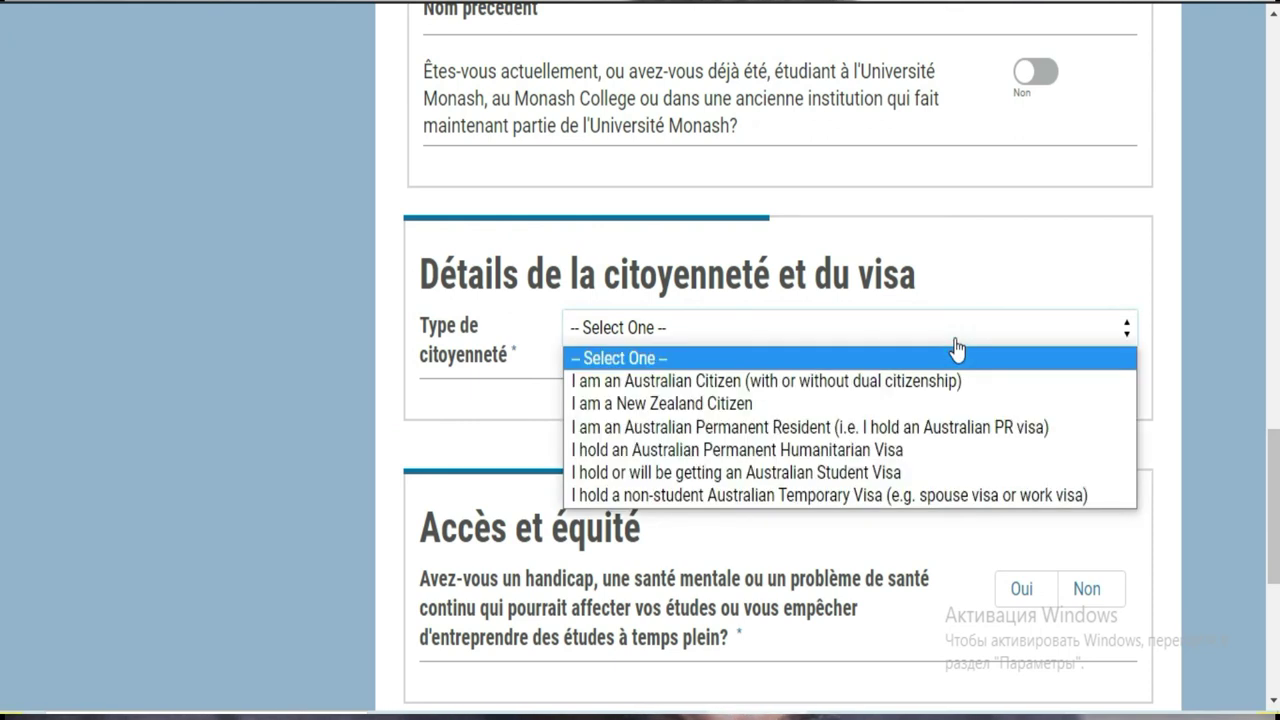